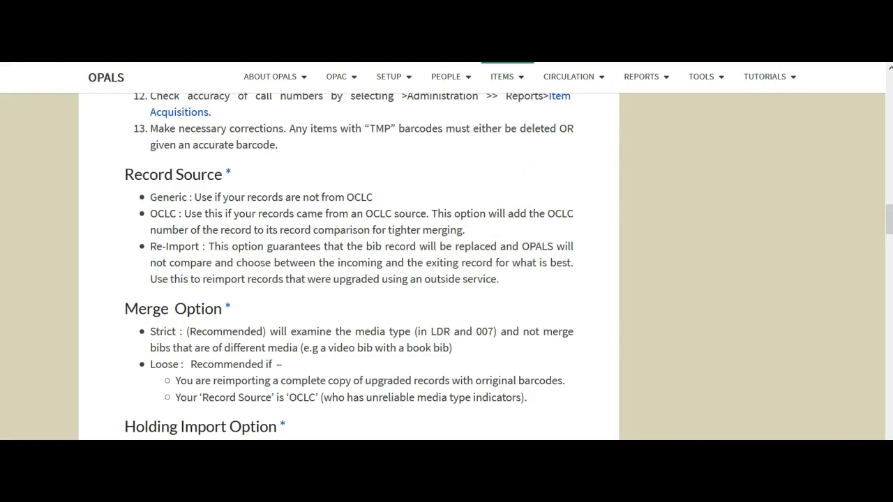
- Highlight the help site address, scroll to the top of the Import – Records guide and go full screen
mouse_move(887, 63)
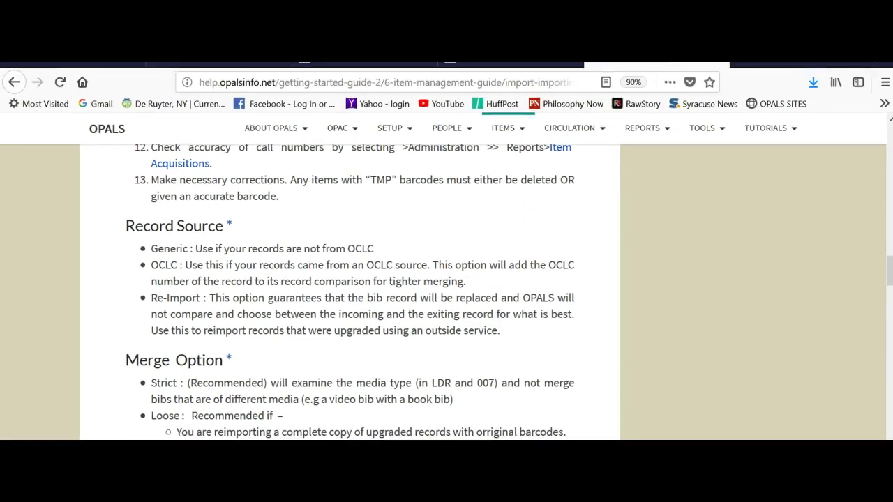
drag(199, 83, 280, 82)
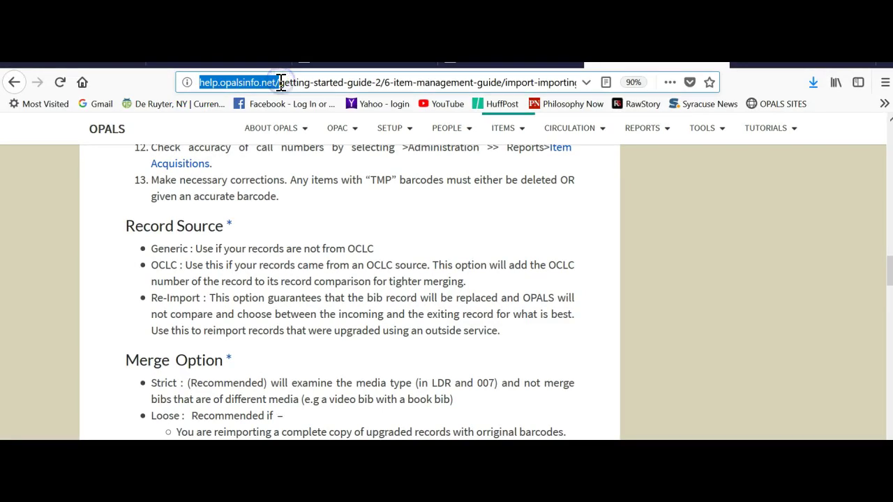
scroll(759, 302, up, 20)
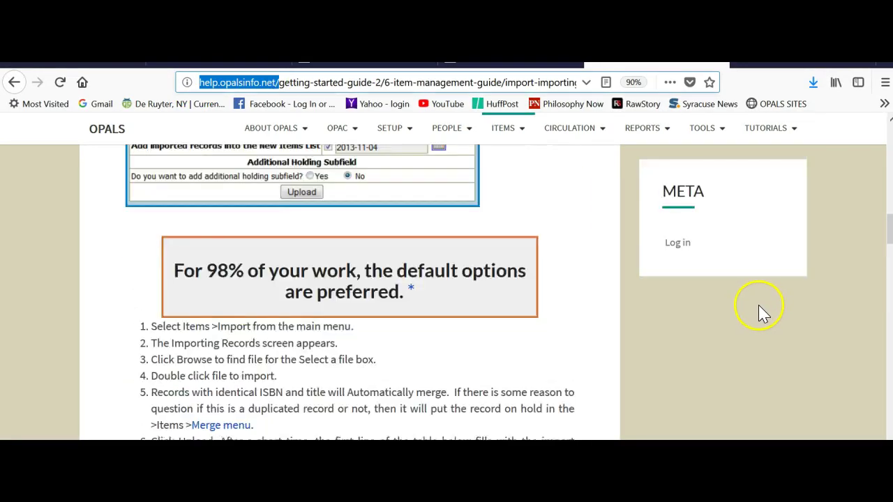
scroll(761, 305, up, 10)
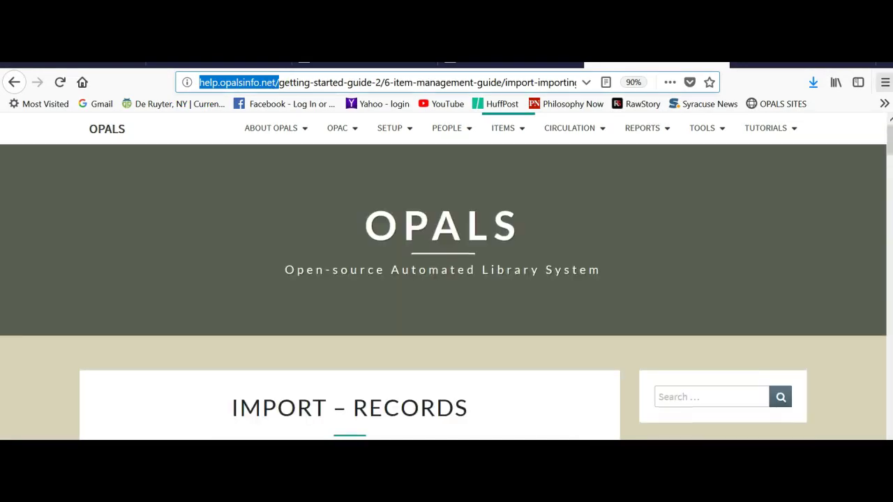
key(F11)
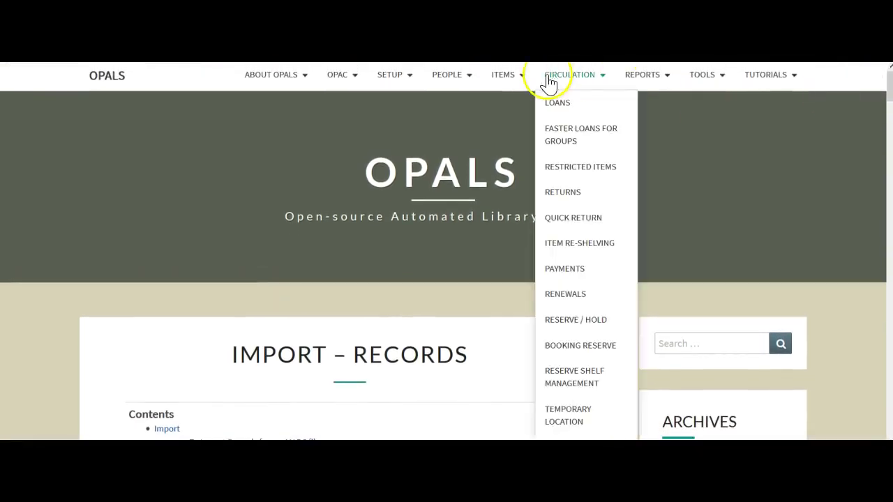
mouse_move(522, 82)
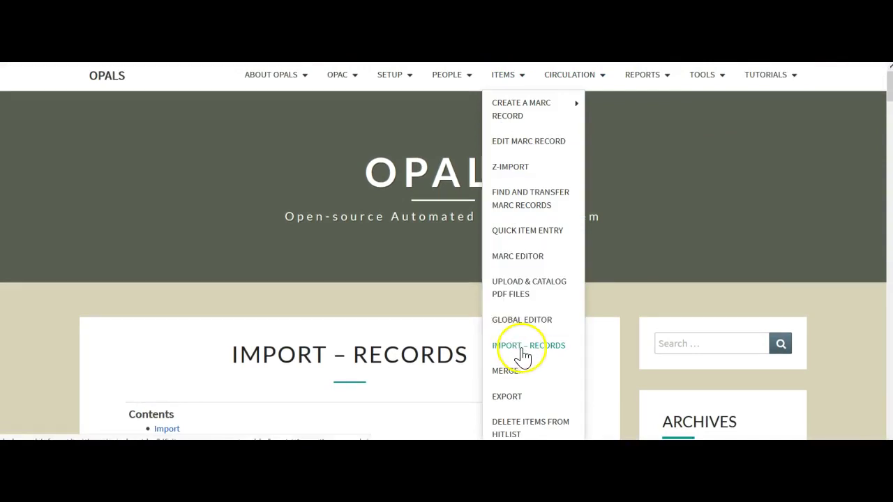
scroll(762, 181, down, 1)
- Scroll down the import guide and highlight the rule about merging identical ISBN records
scroll(762, 183, down, 3)
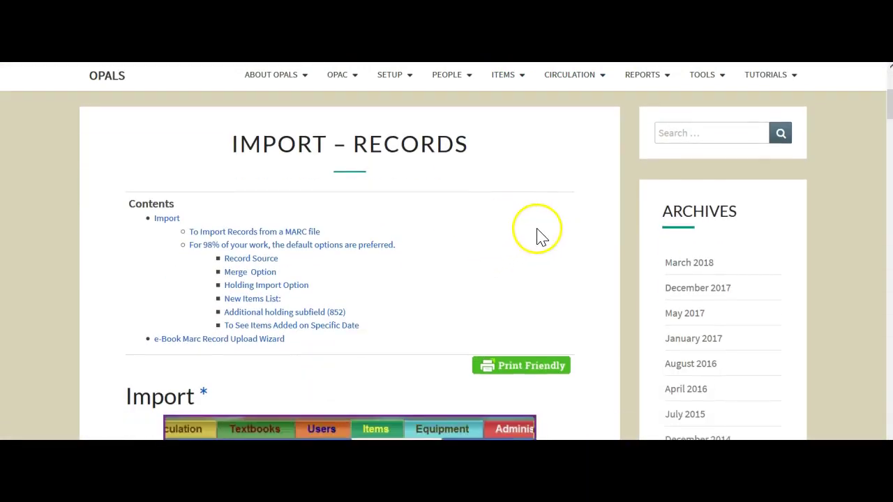
scroll(548, 231, down, 1)
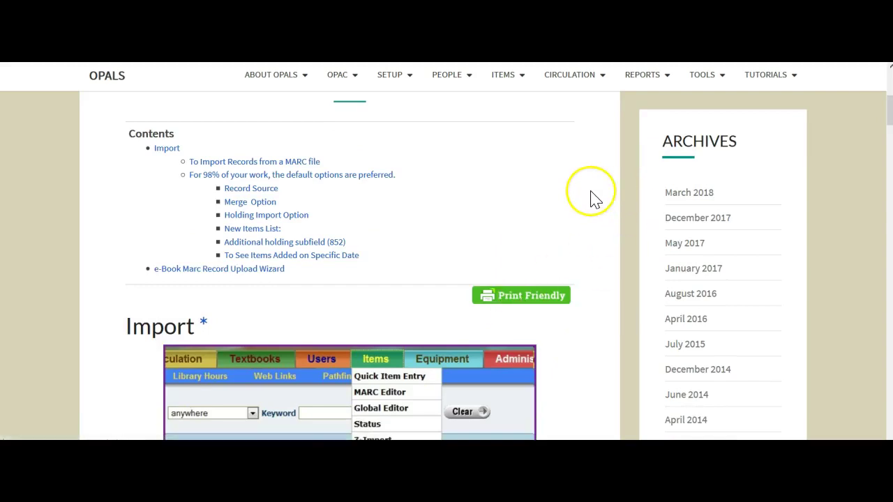
scroll(593, 198, down, 2)
scroll(604, 199, down, 3)
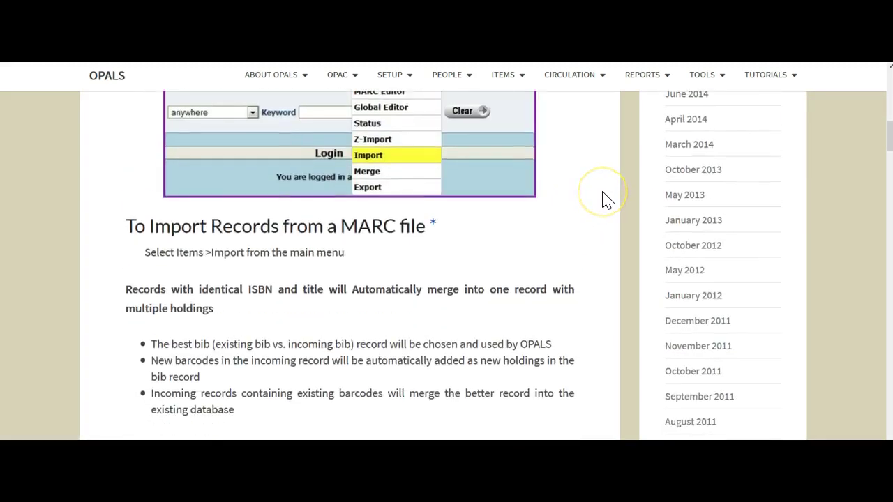
scroll(607, 200, down, 1)
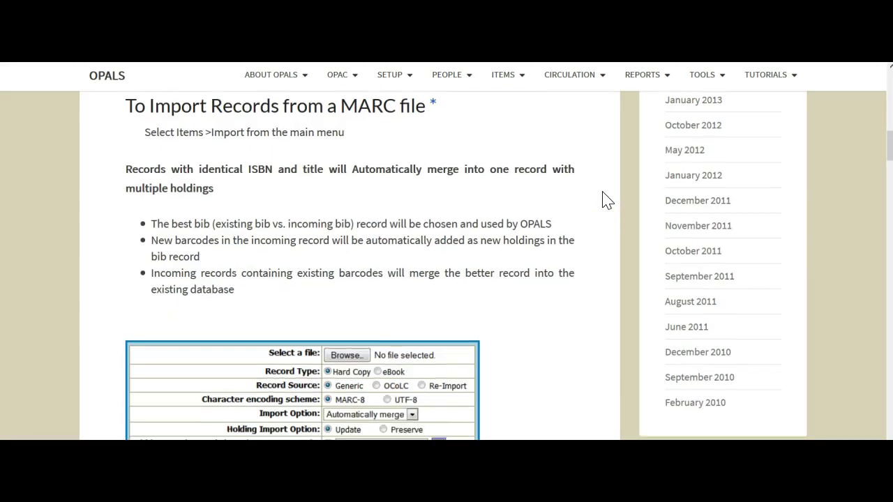
scroll(605, 201, down, 1)
scroll(604, 200, up, 1)
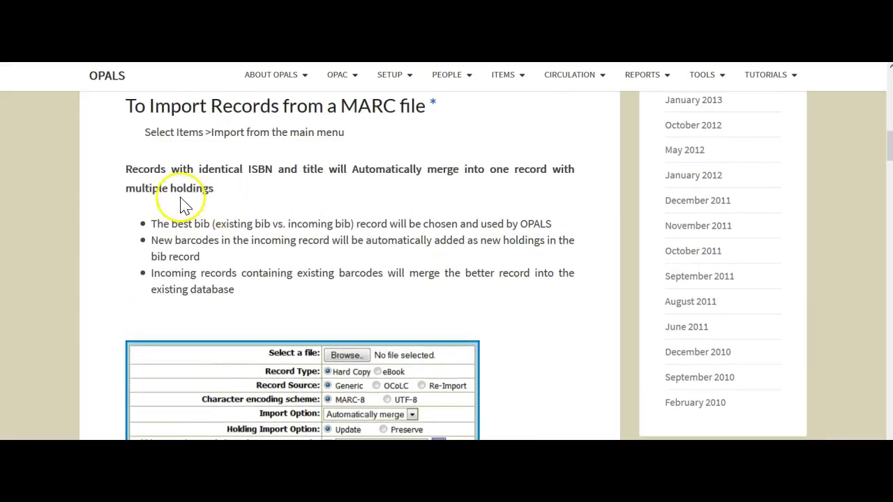
drag(117, 170, 267, 194)
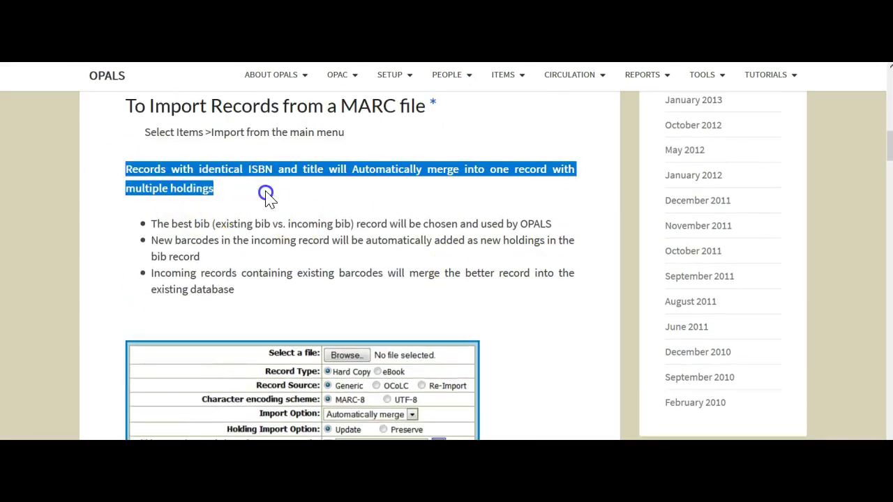
click(333, 195)
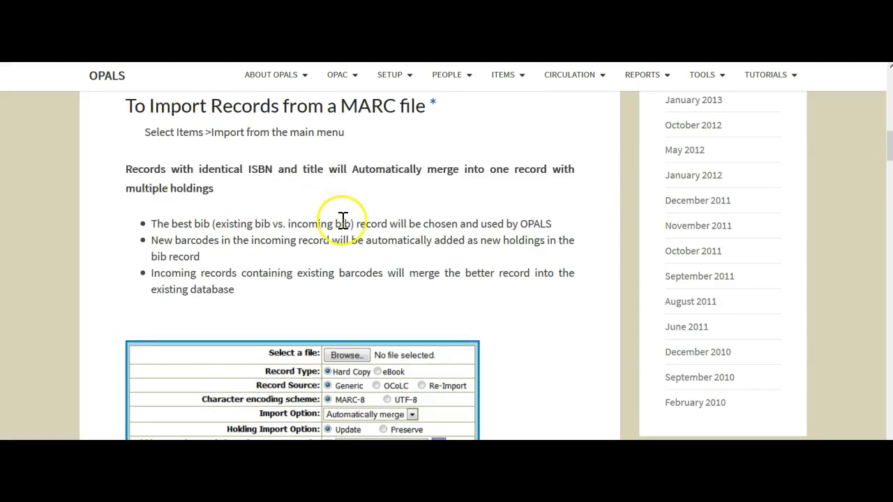
- Highlight the default options callout and the numbered import steps 1–8
scroll(346, 220, down, 4)
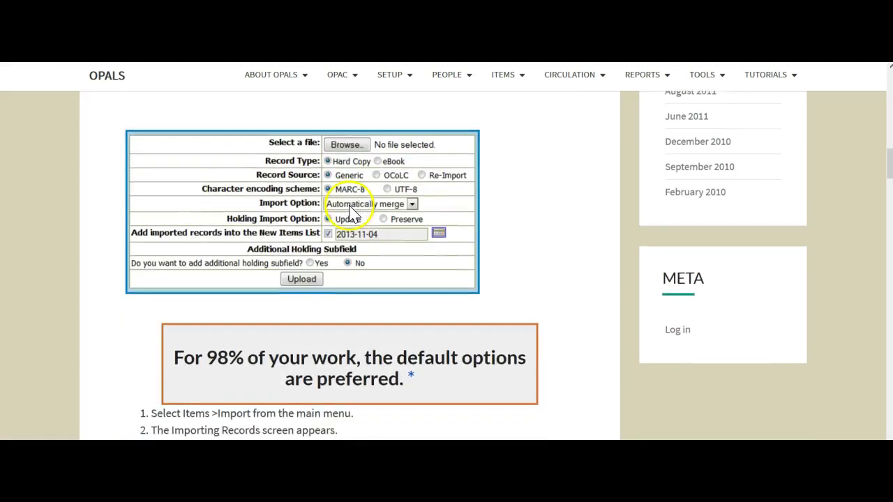
scroll(548, 192, down, 1)
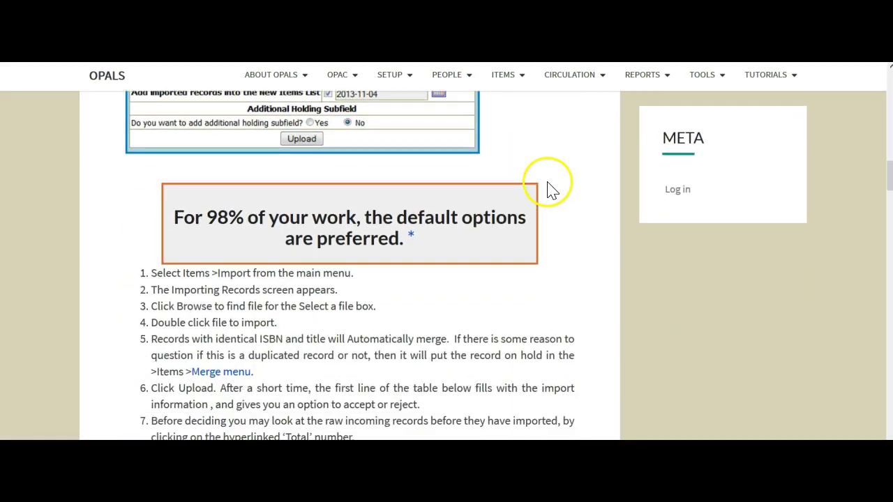
drag(206, 218, 439, 243)
click(577, 232)
scroll(591, 230, down, 1)
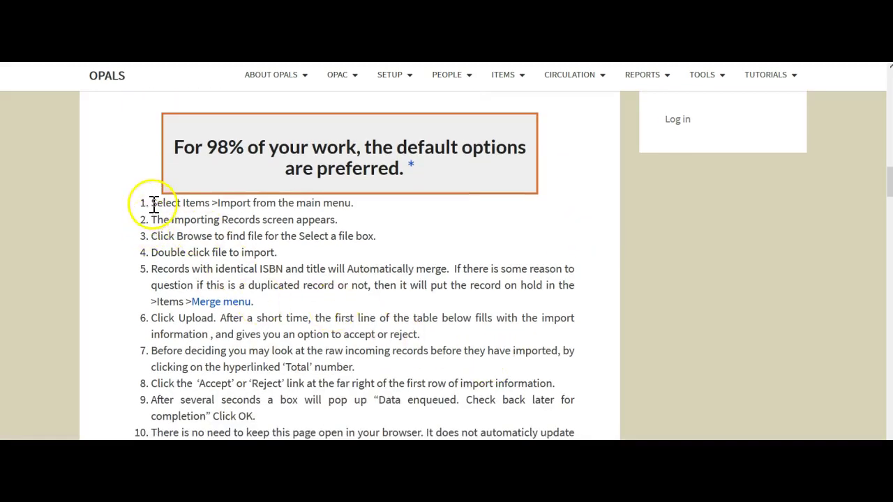
drag(152, 202, 377, 383)
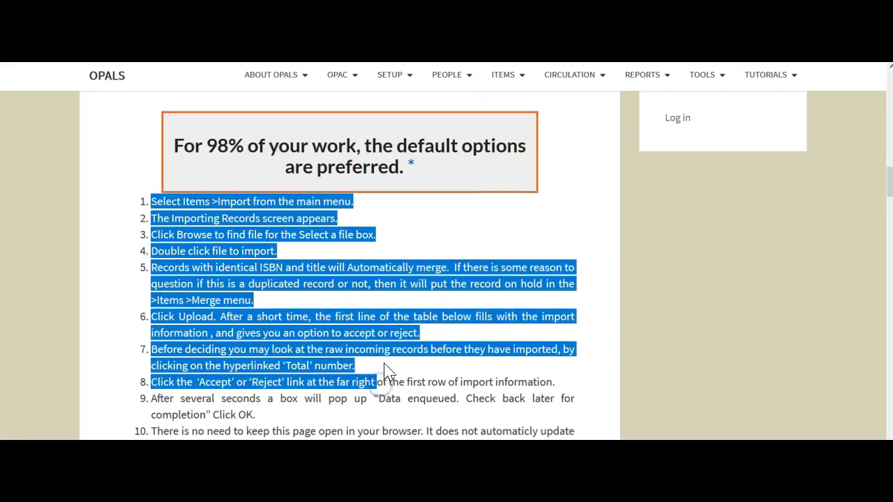
- Scroll down to the Record Source section and highlight its heading
scroll(394, 328, down, 2)
scroll(400, 310, down, 3)
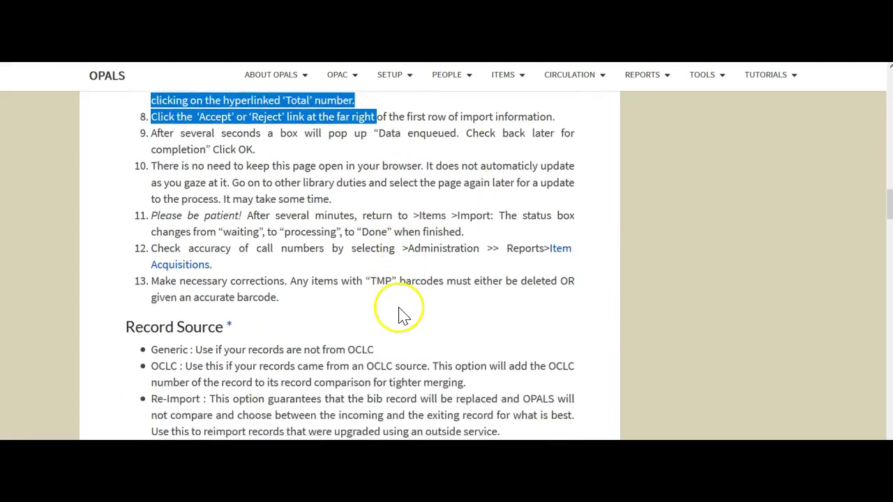
scroll(402, 307, down, 1)
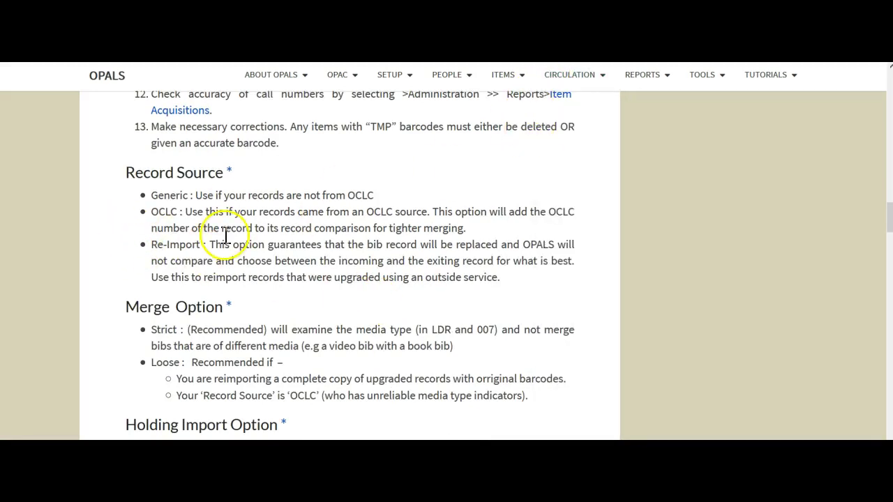
click(125, 175)
drag(125, 174, 244, 172)
click(259, 168)
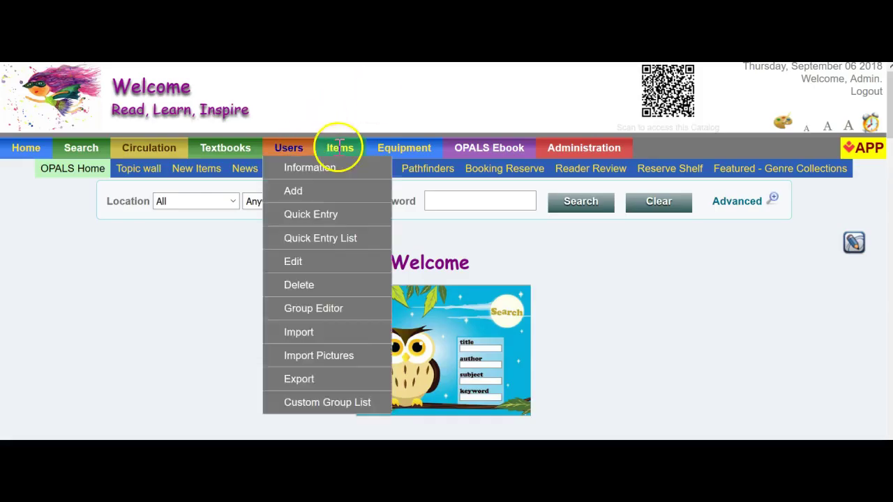
- Choose Import from the Items menu to reach the Importing Records page
mouse_move(340, 147)
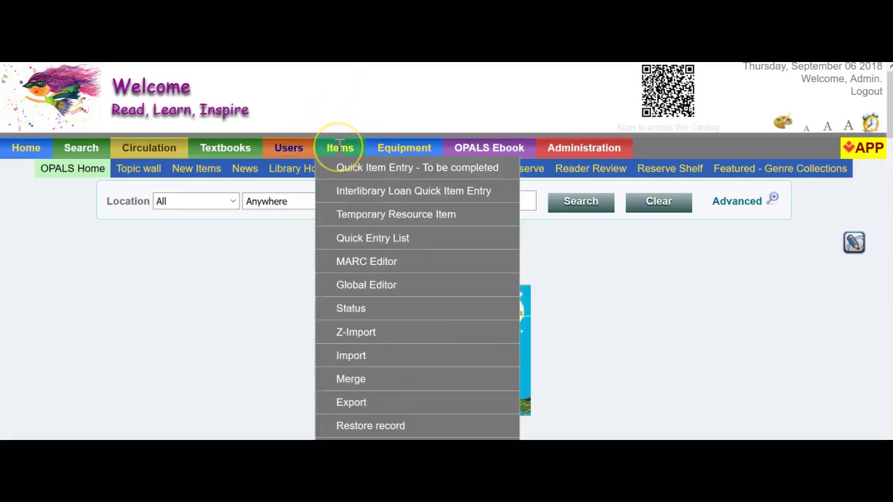
click(361, 357)
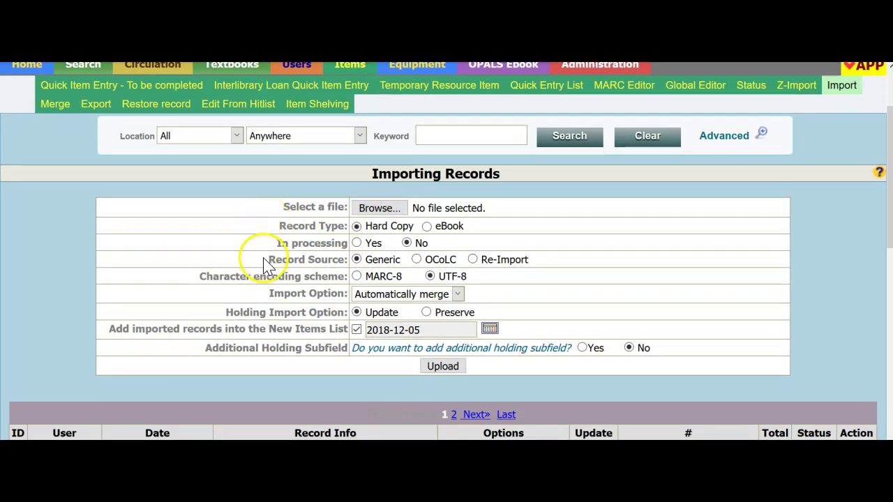
- Highlight the Record Source setting on the Importing Records form
drag(266, 260, 355, 261)
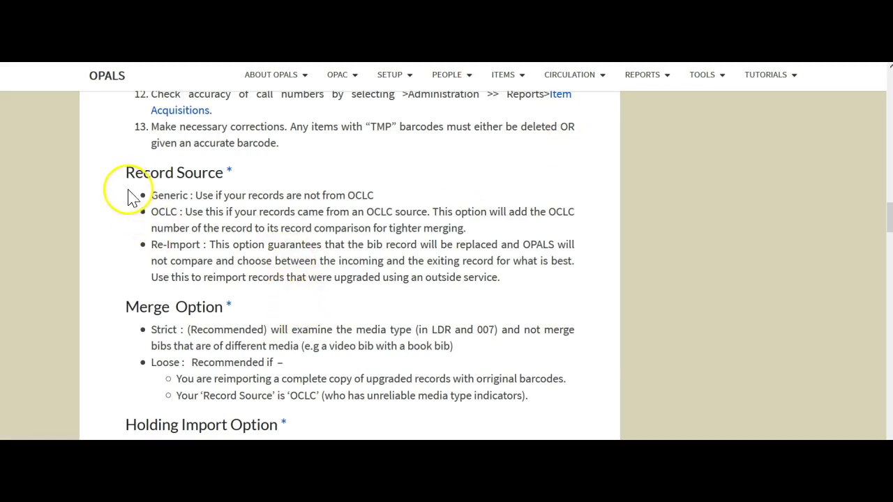
- Re-highlight the Record Source heading and scroll down past the Merge Option section
drag(124, 173, 253, 179)
click(265, 175)
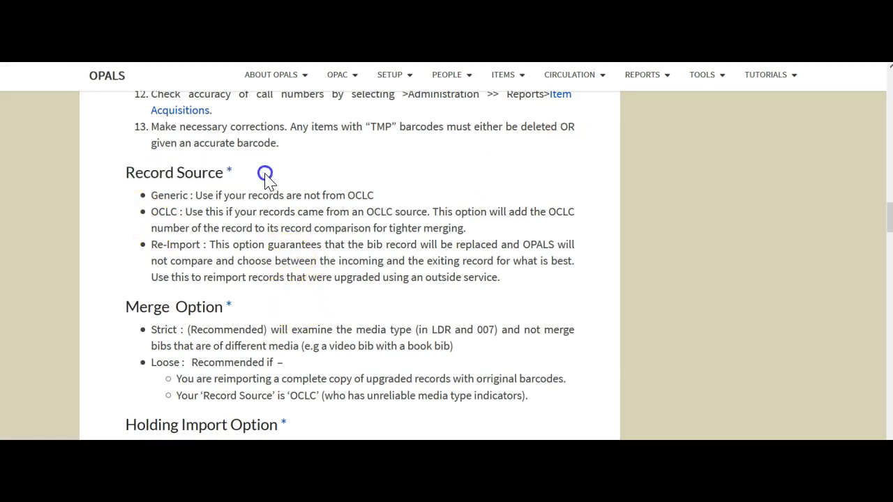
scroll(98, 272, down, 1)
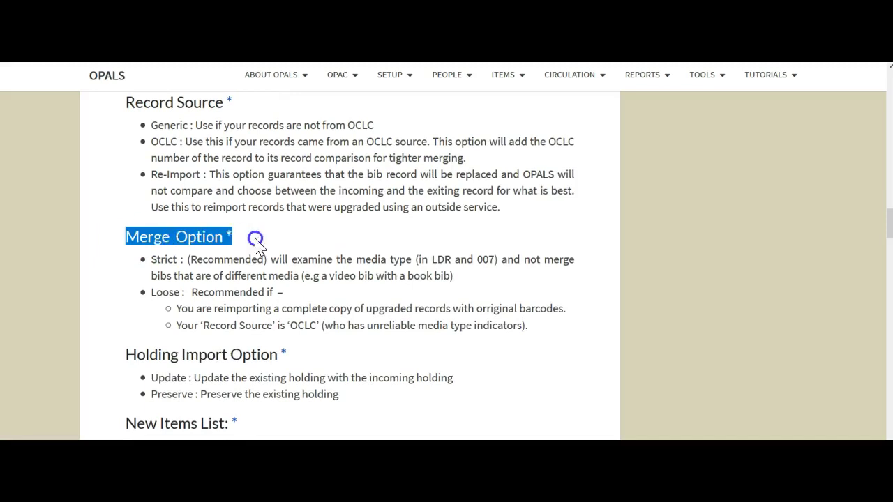
scroll(293, 237, down, 2)
click(326, 259)
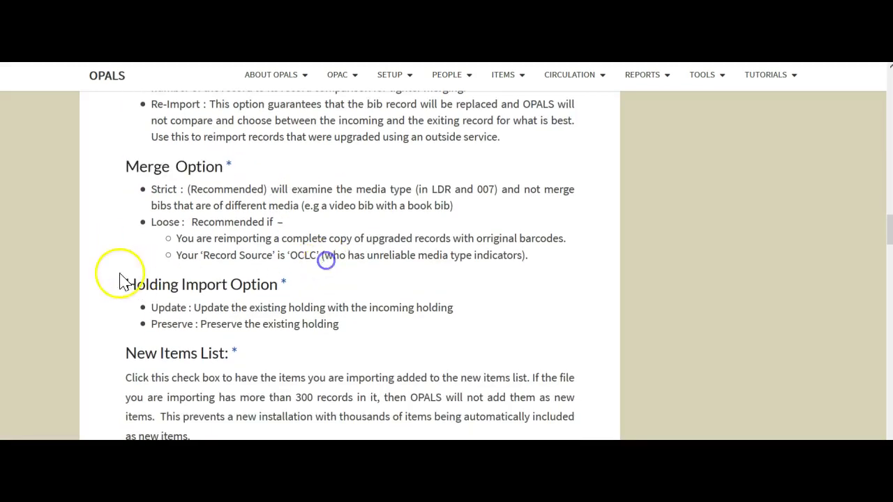
- Highlight the Holding Import Option heading and the Update option's description
drag(120, 281, 318, 284)
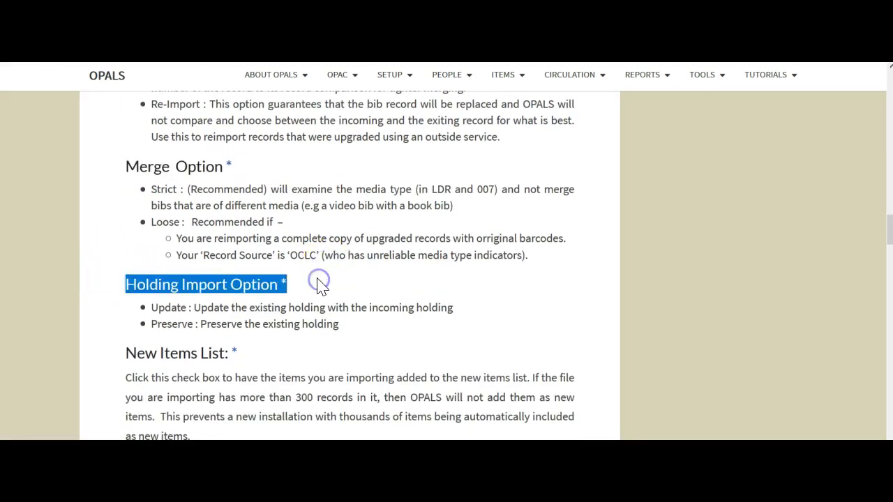
scroll(321, 285, down, 2)
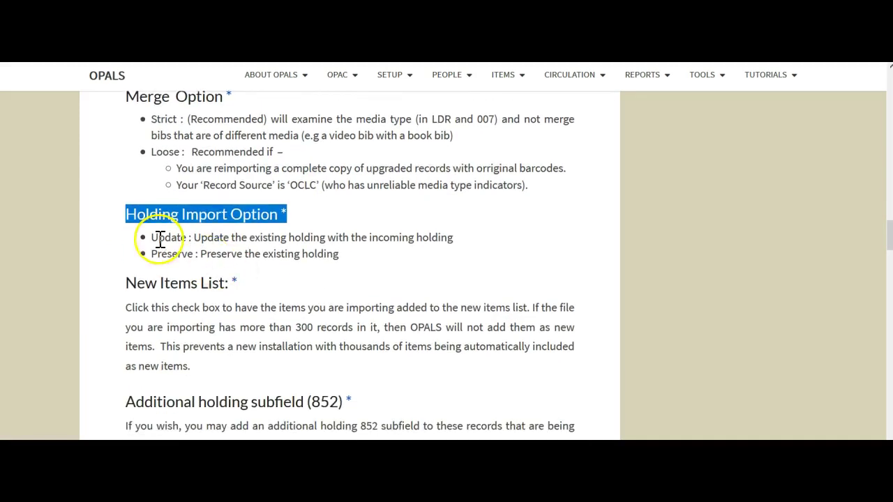
drag(195, 238, 454, 241)
click(454, 241)
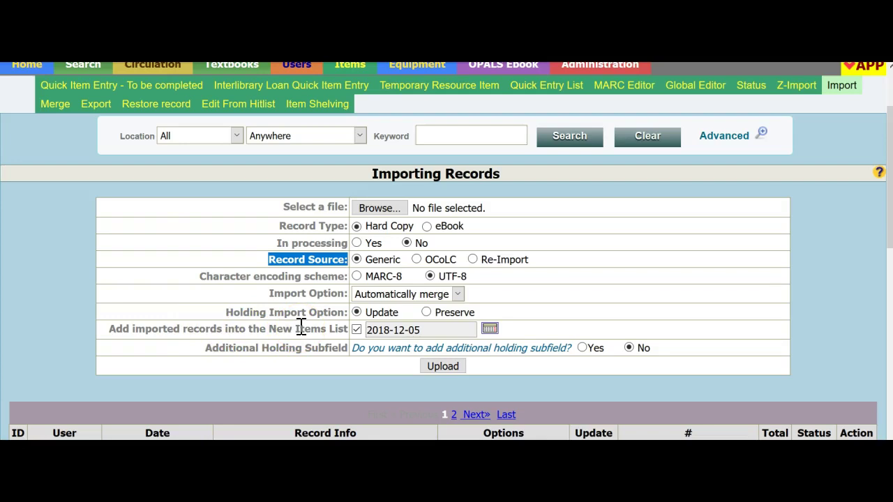
click(357, 329)
click(356, 329)
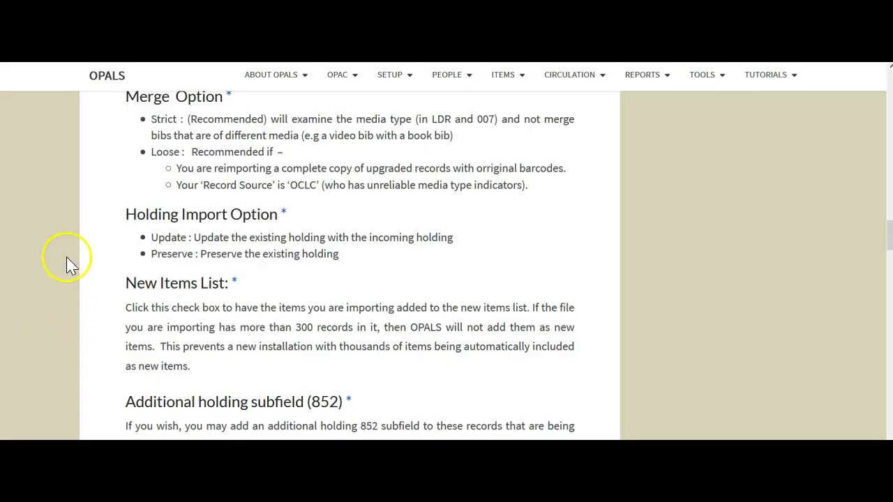
scroll(67, 258, down, 1)
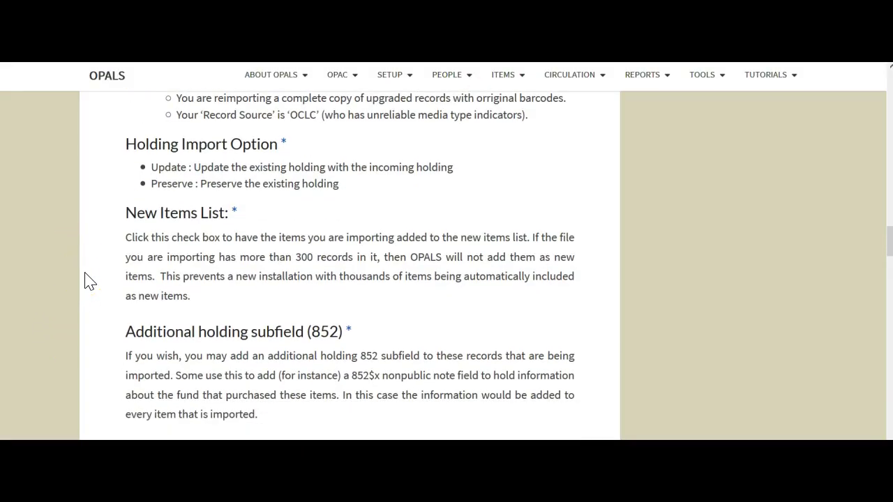
drag(126, 238, 557, 314)
click(464, 315)
drag(295, 257, 371, 257)
click(395, 307)
scroll(408, 323, down, 2)
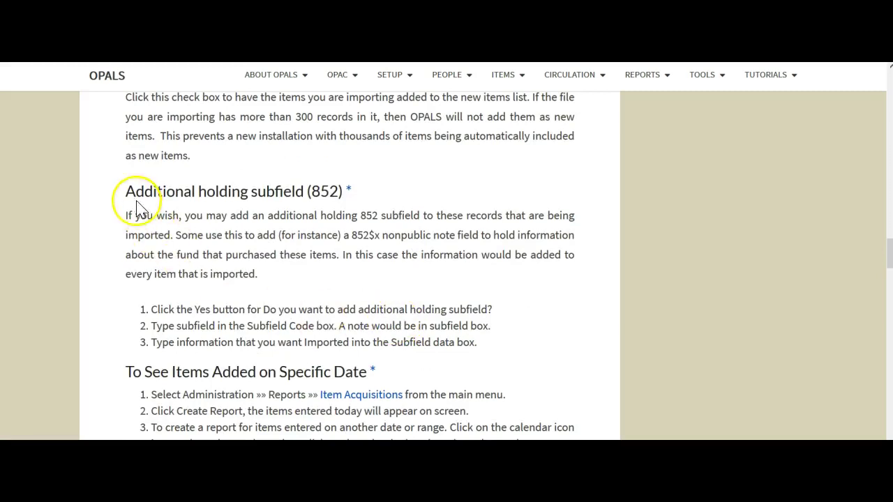
drag(124, 190, 377, 188)
click(375, 188)
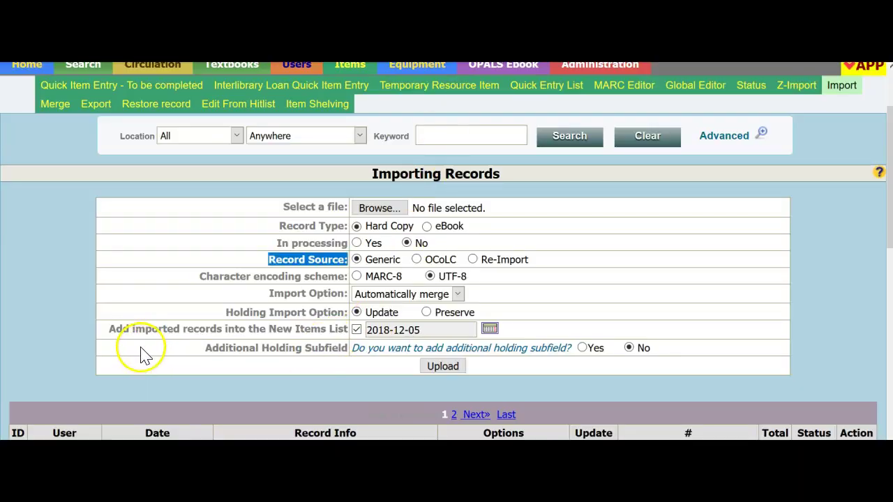
- Highlight the New Items List date, then add an additional holding subfield with code x
drag(207, 351, 347, 350)
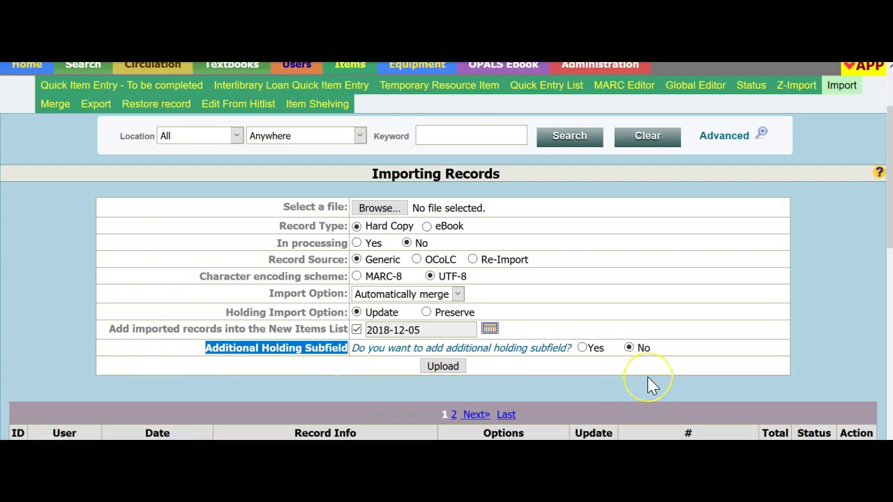
scroll(647, 377, down, 1)
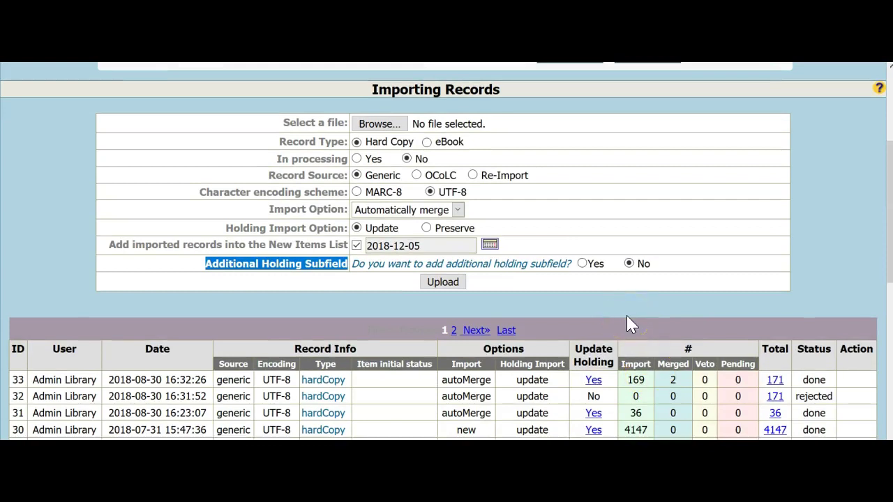
click(583, 264)
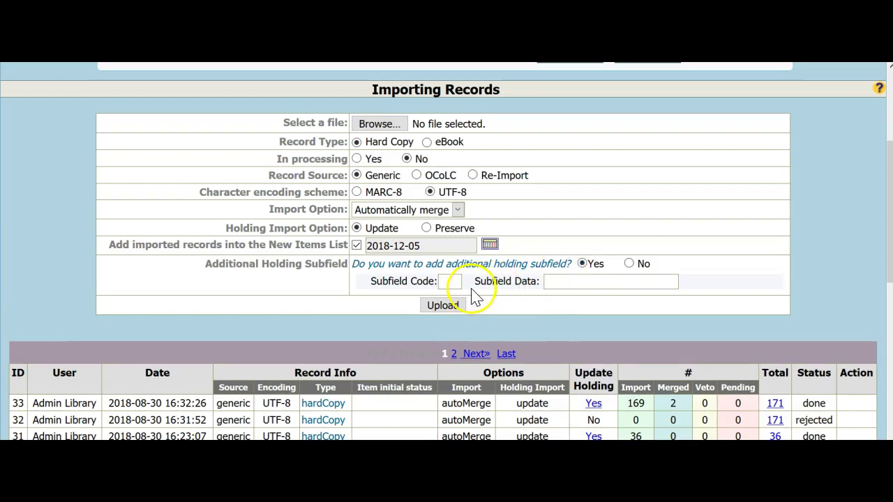
text(x)
- Enter 'Funding: Smith Foundation' as the holding subfield data
click(571, 284)
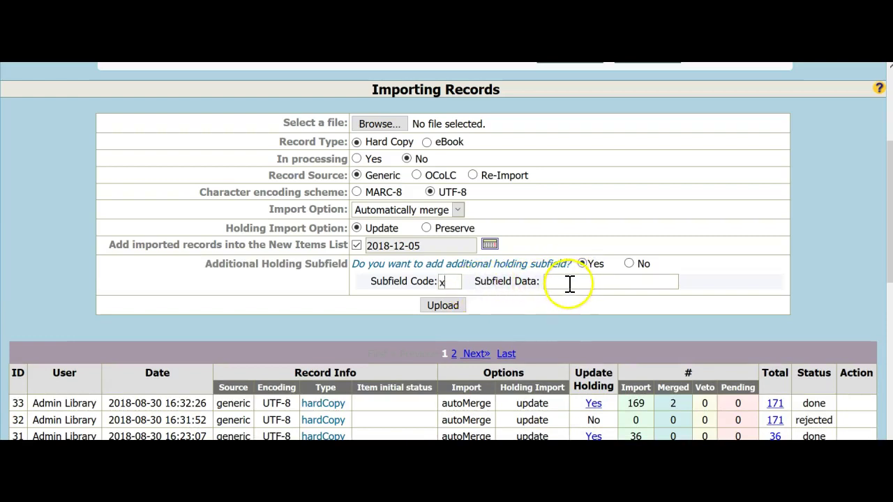
text(Funding Smith Found)
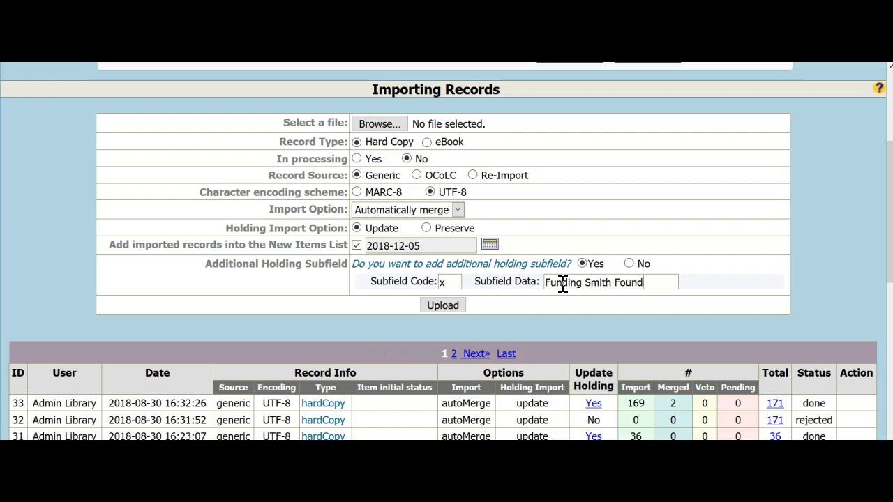
text(ation)
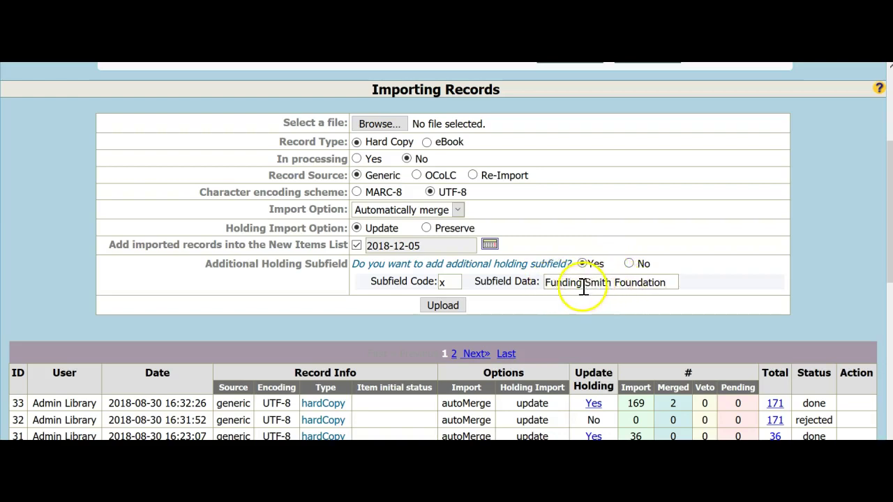
click(581, 282)
text(:)
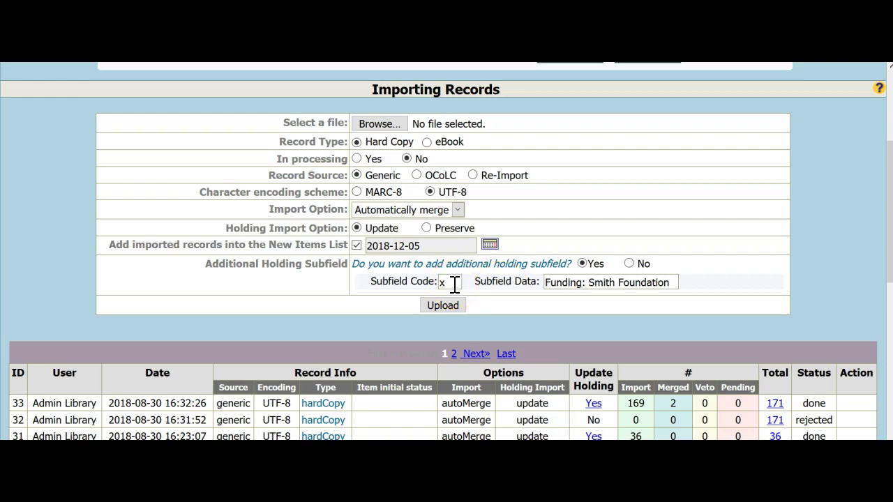
- Set Additional Holding Subfield to No and choose 860085_B Follett.mrc from the MARC FILES folder
click(629, 264)
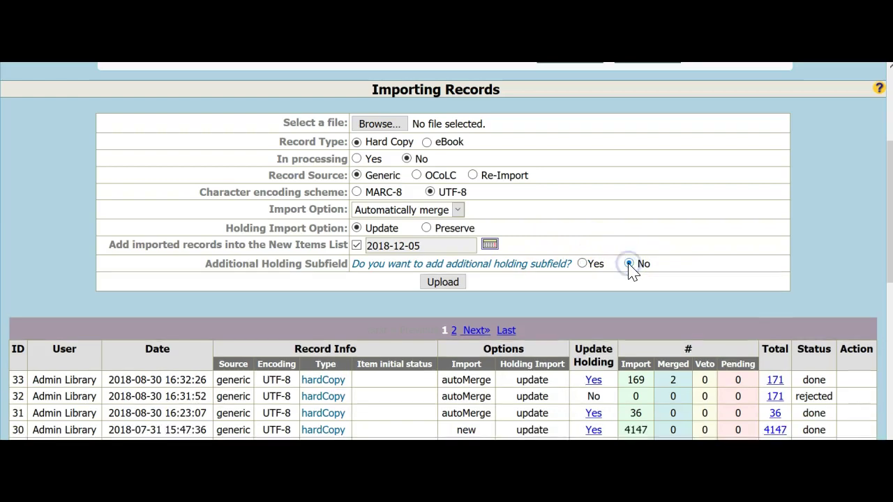
click(381, 127)
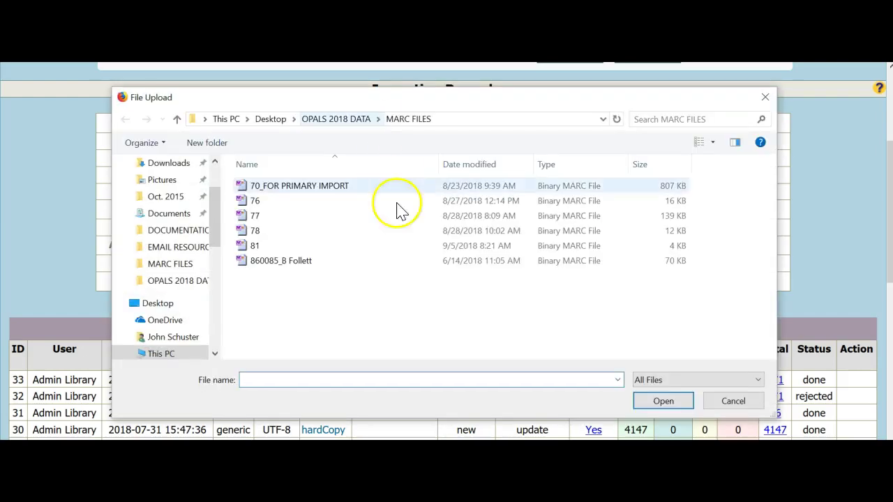
double_click(260, 262)
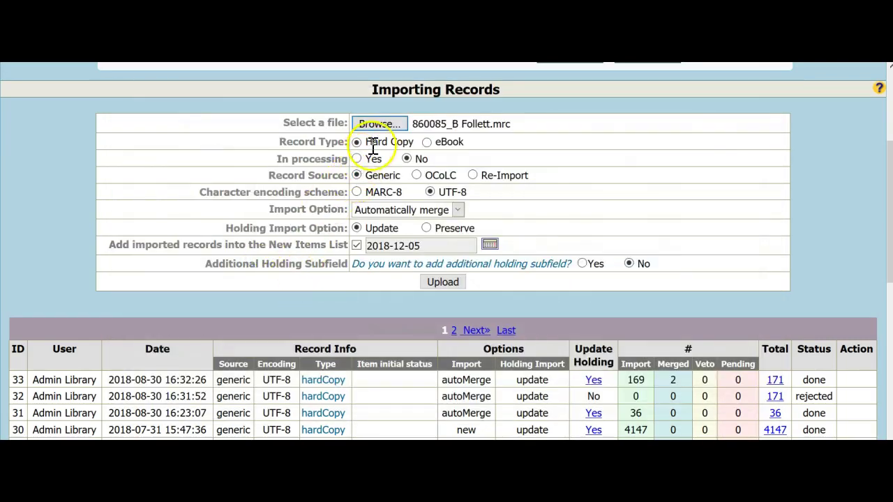
- Point out the Generic record source on the import form
click(383, 155)
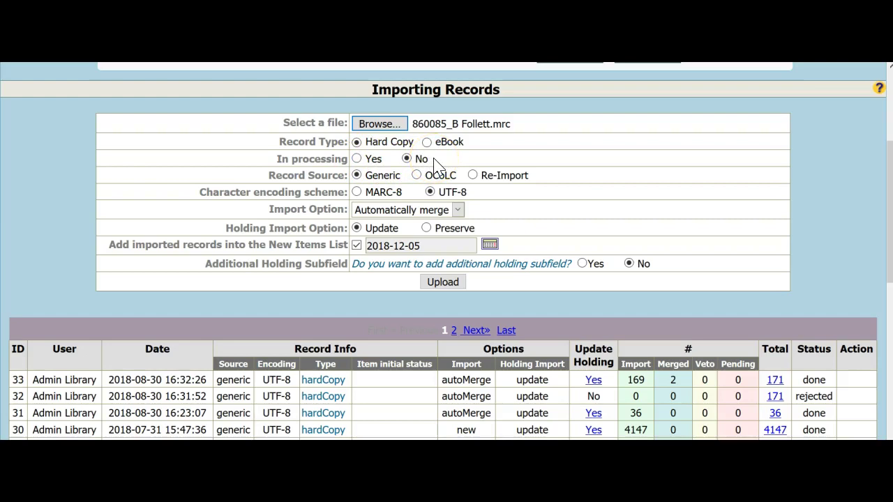
click(403, 175)
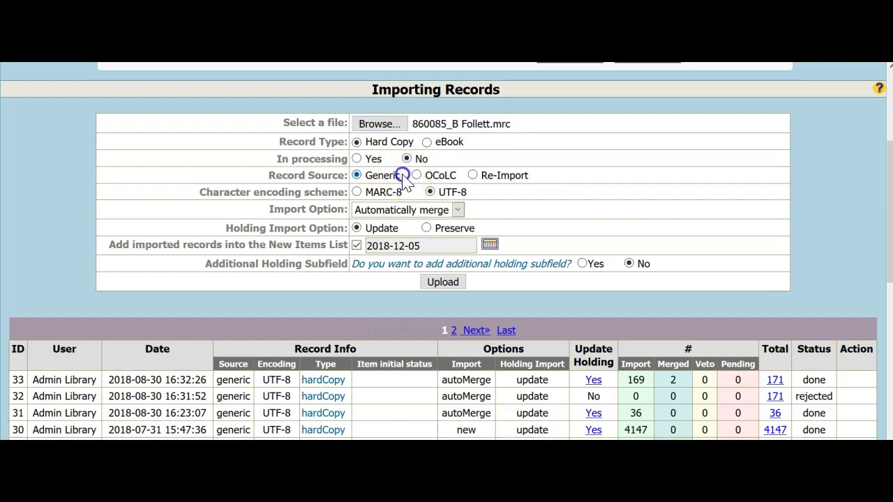
double_click(384, 176)
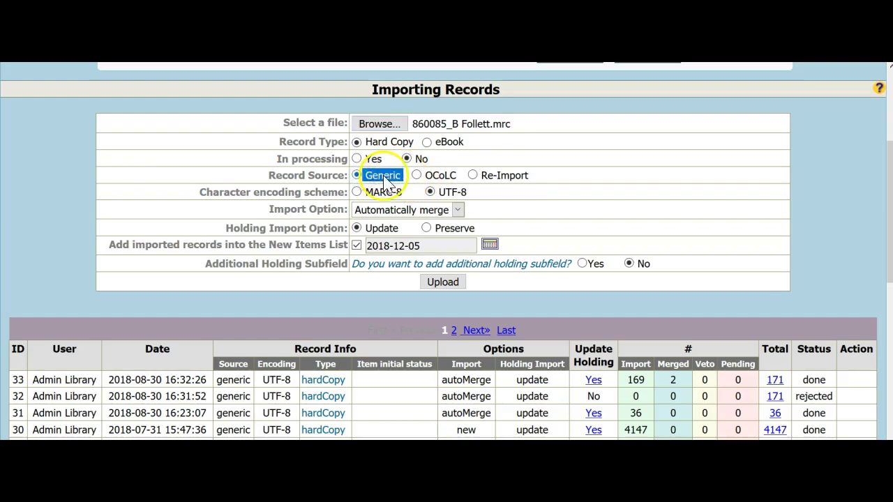
click(380, 176)
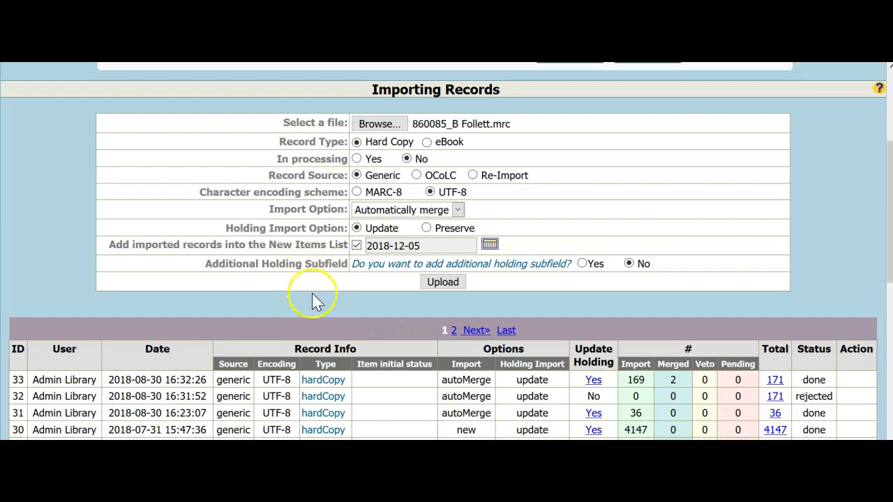
- Upload 860085_B Follett.mrc and scroll to the import history to find batch 34
click(449, 284)
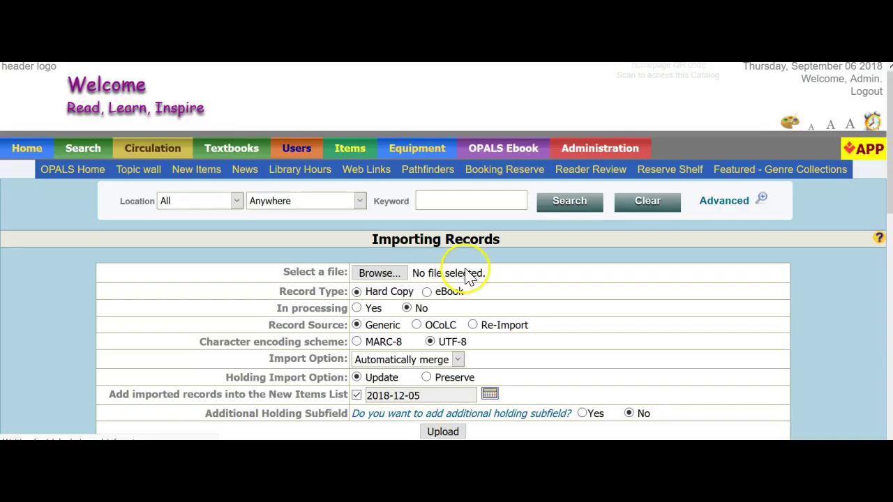
scroll(473, 276, down, 3)
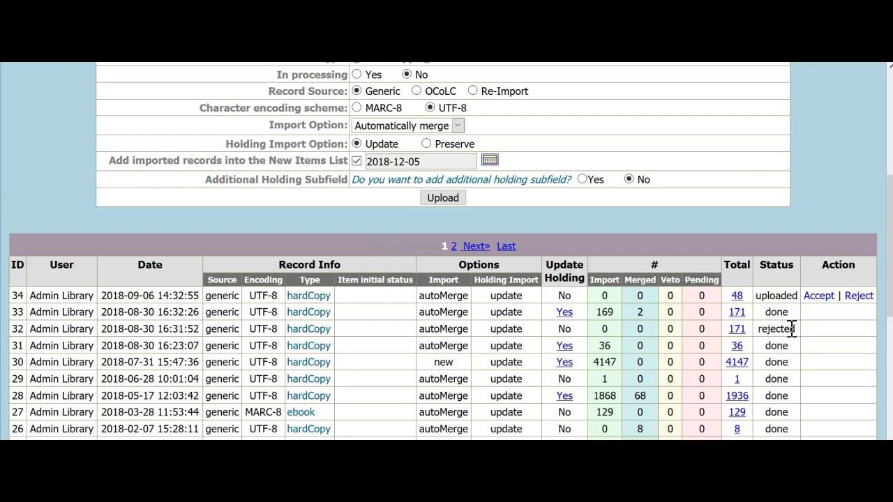
- Open import 34's 48 uploaded records and scroll through their titles and barcodes
click(739, 299)
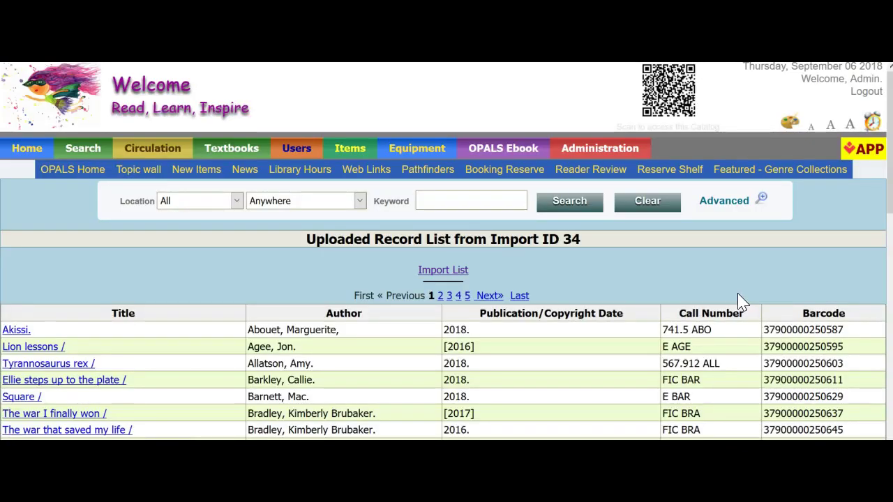
scroll(741, 301, down, 3)
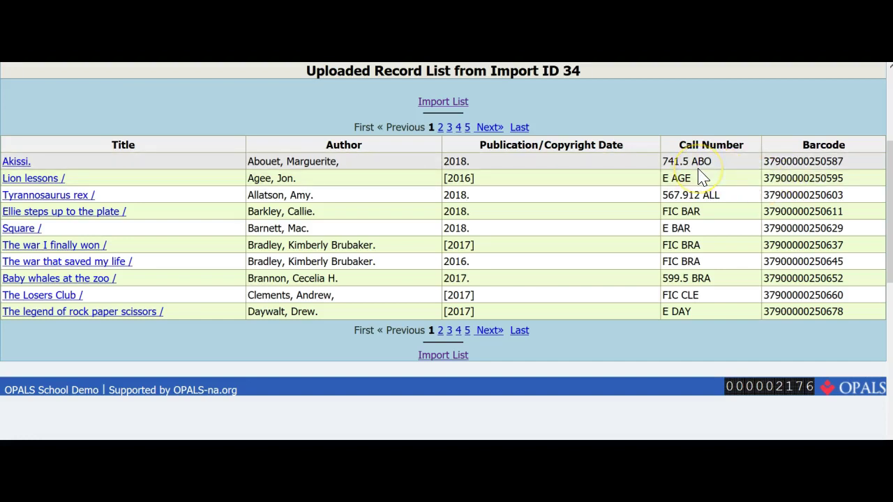
scroll(658, 200, up, 3)
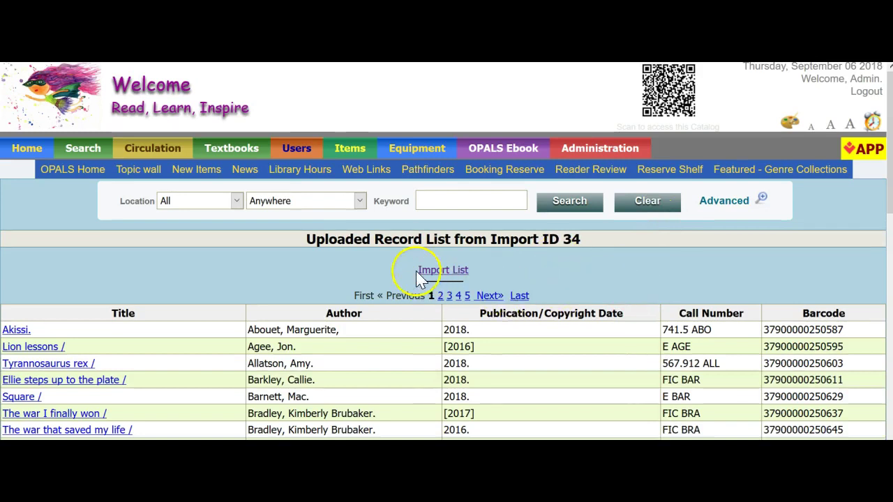
- Return to the imports list, accept batch 34's 48 records, and highlight its waiting status
click(439, 276)
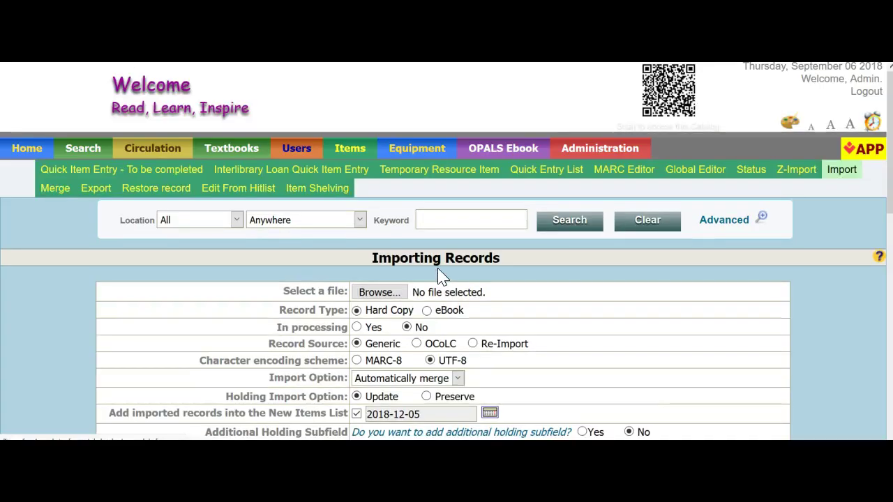
scroll(443, 273, down, 4)
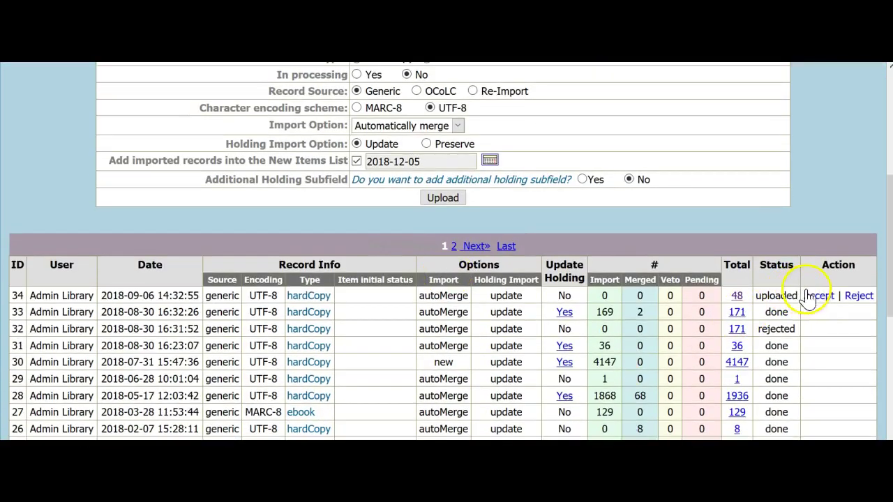
click(817, 300)
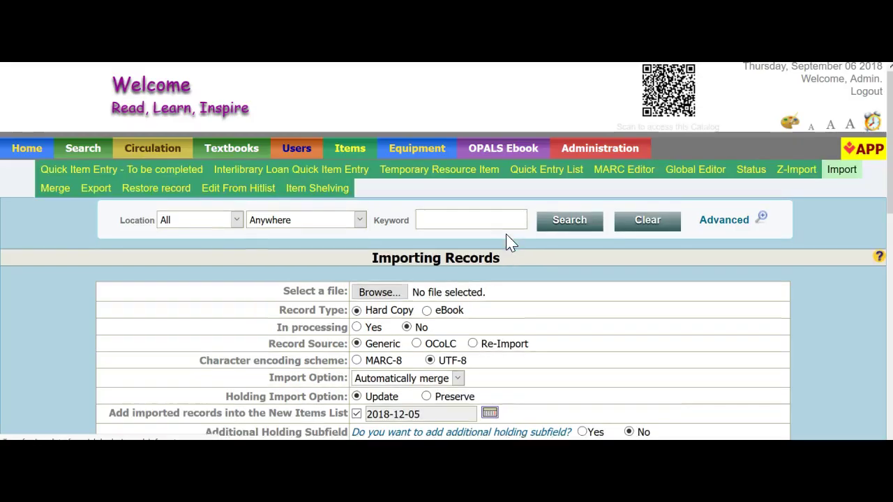
scroll(511, 241, down, 3)
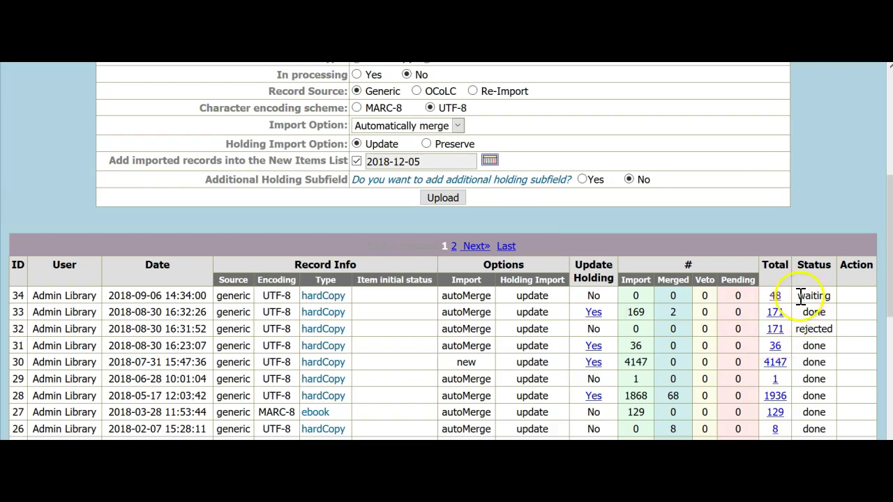
drag(800, 296, 834, 299)
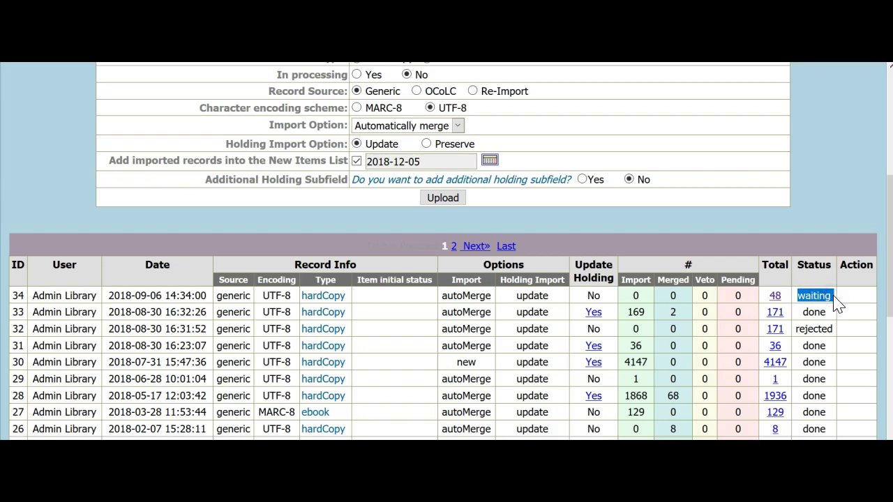
click(836, 304)
- Check Items > Import, where batch 34 is still waiting, then return to the OPALS Home page
scroll(701, 377, up, 4)
mouse_move(23, 147)
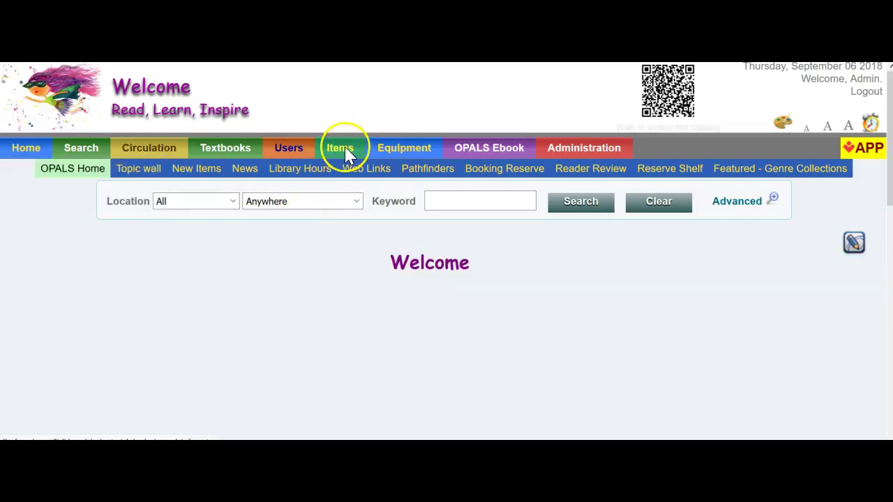
click(347, 154)
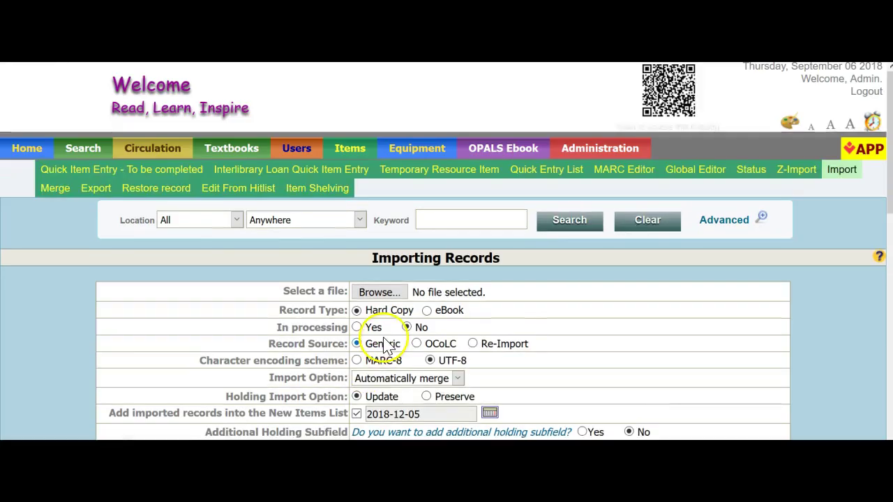
scroll(635, 339, down, 1)
scroll(638, 340, down, 3)
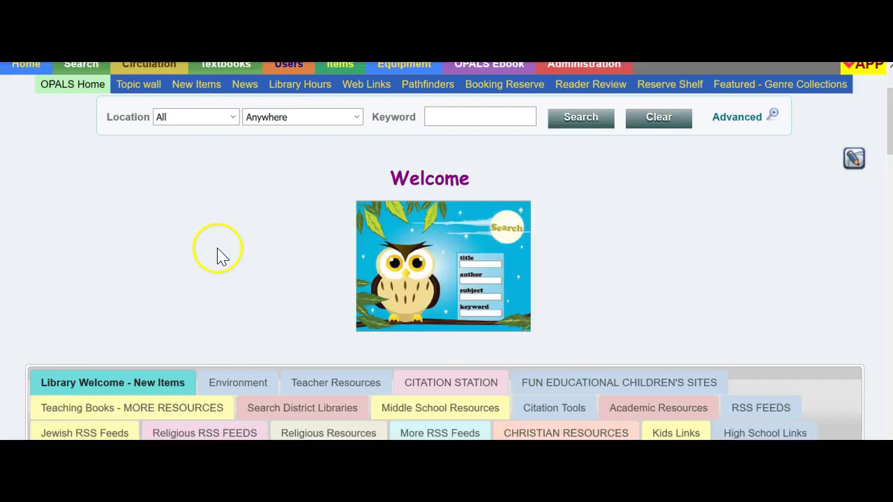
scroll(219, 255, up, 2)
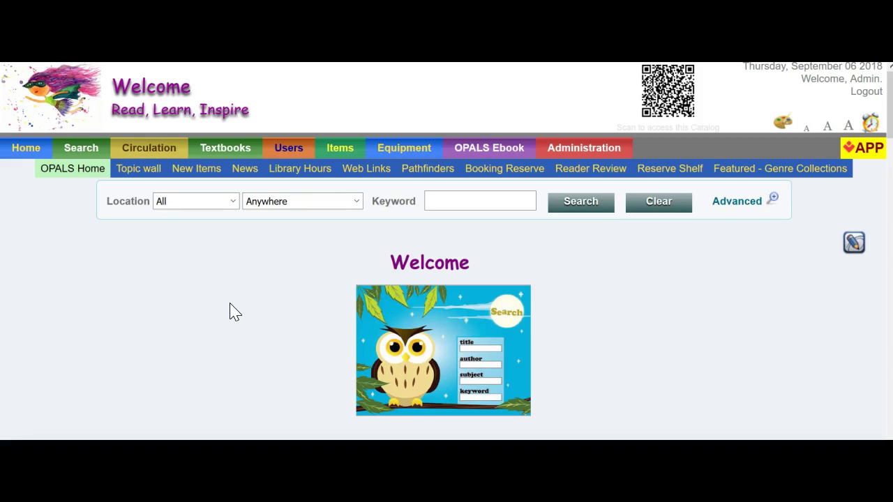
click(341, 145)
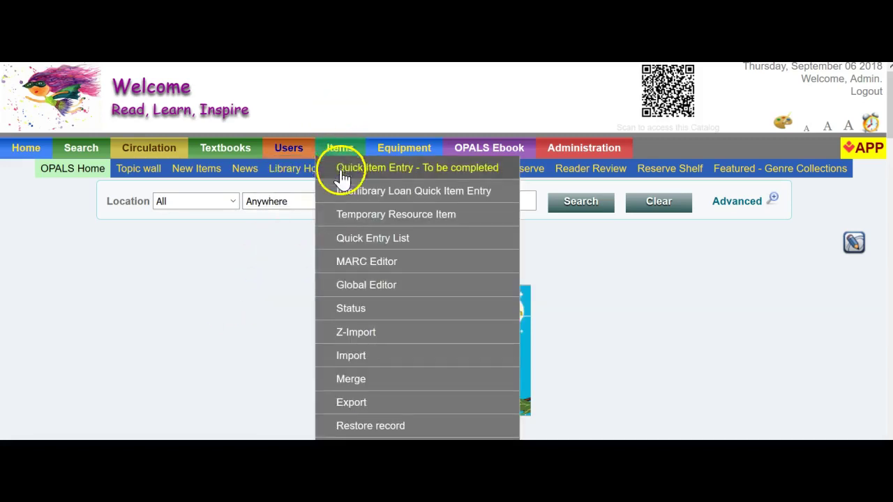
click(365, 363)
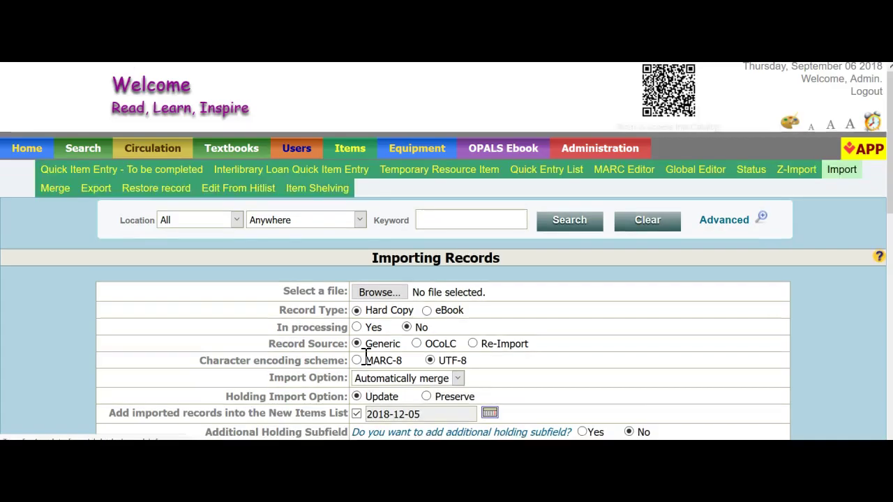
scroll(370, 364, down, 3)
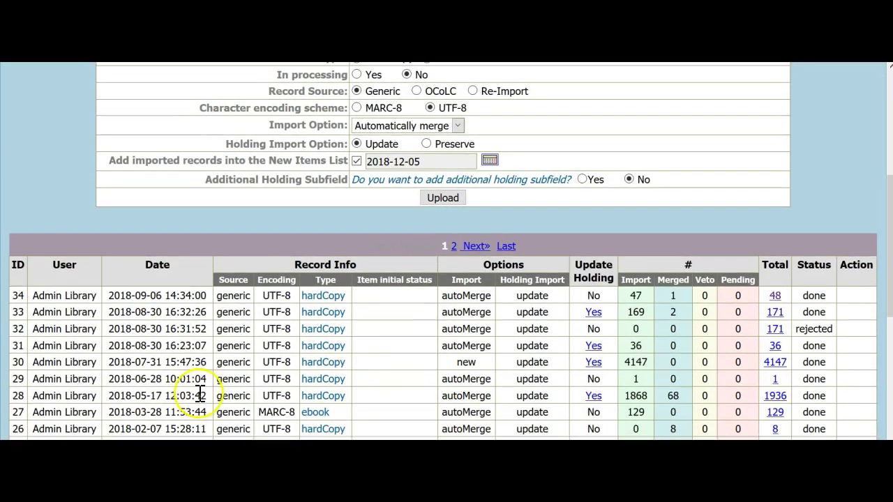
click(106, 295)
drag(106, 296, 204, 298)
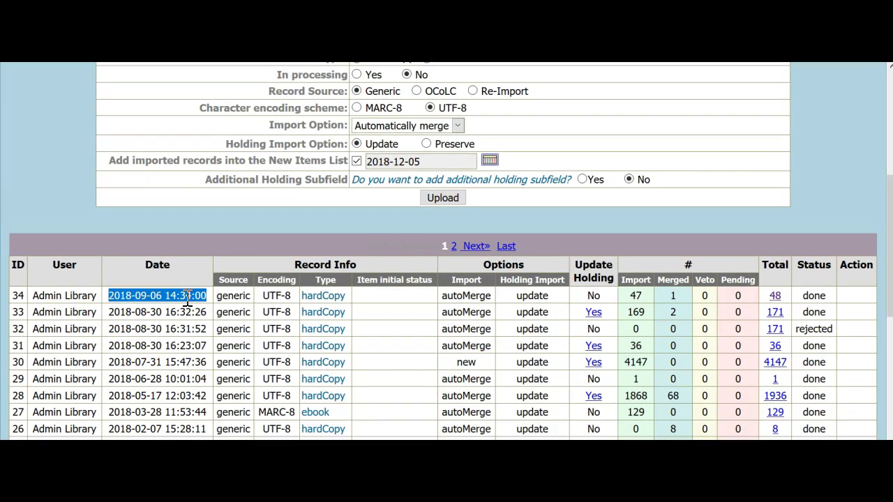
click(187, 299)
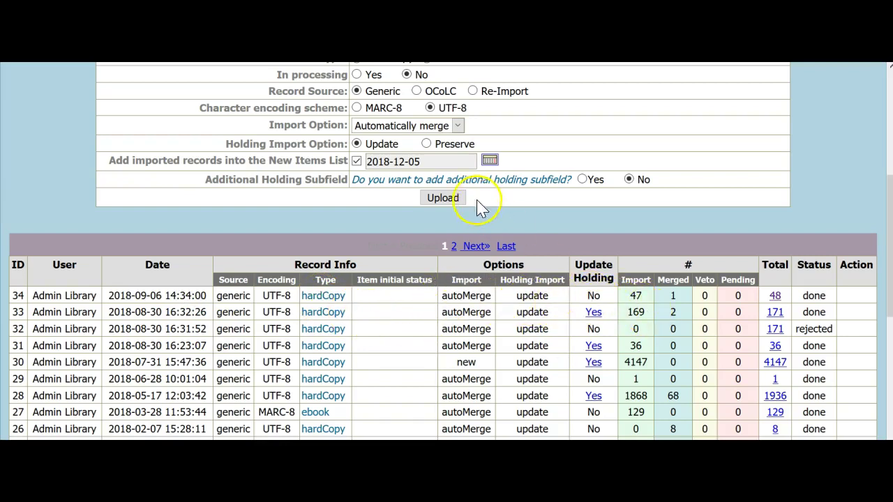
- Highlight batch 34's done status, its 47 imported records and 1 merged record
drag(212, 179, 325, 185)
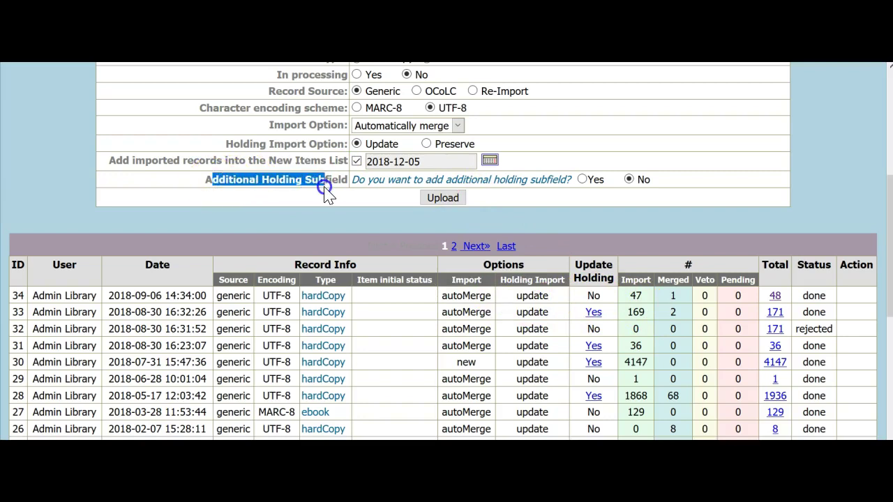
click(325, 186)
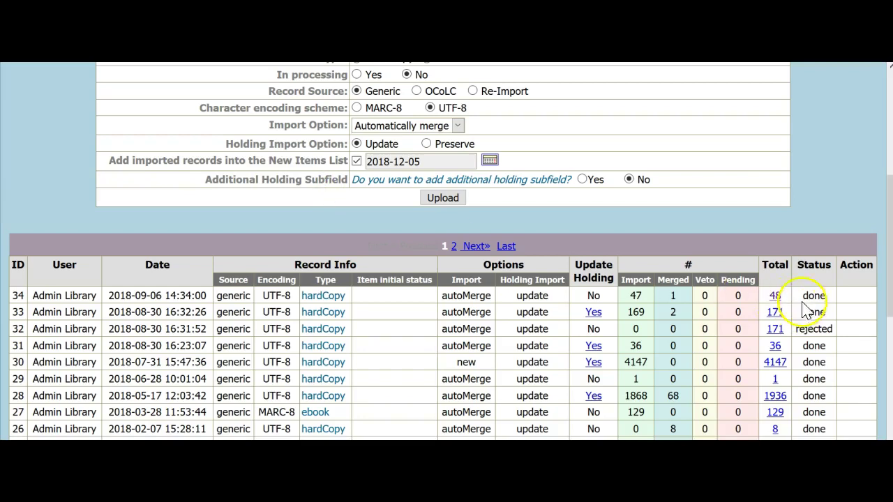
double_click(829, 297)
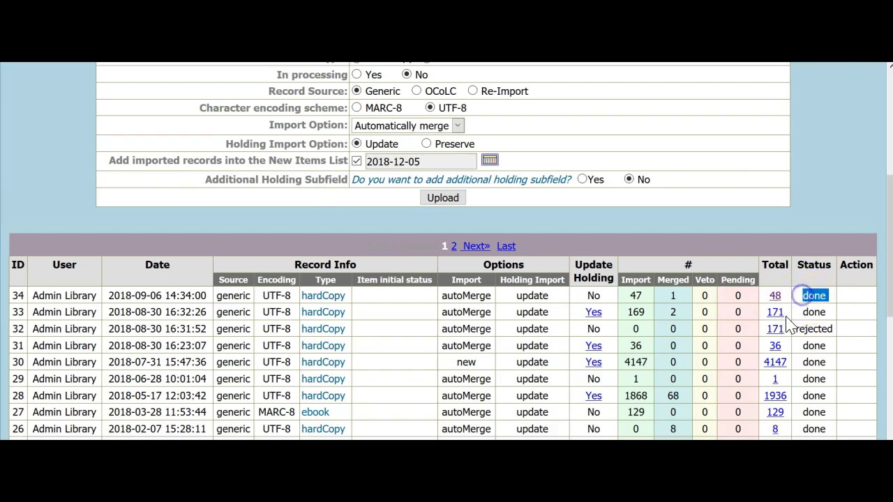
click(631, 299)
double_click(633, 297)
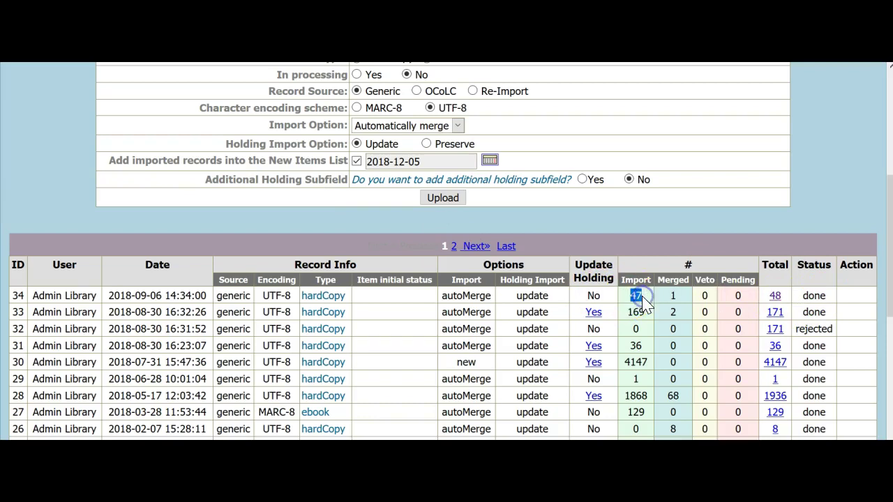
double_click(673, 296)
scroll(681, 311, up, 5)
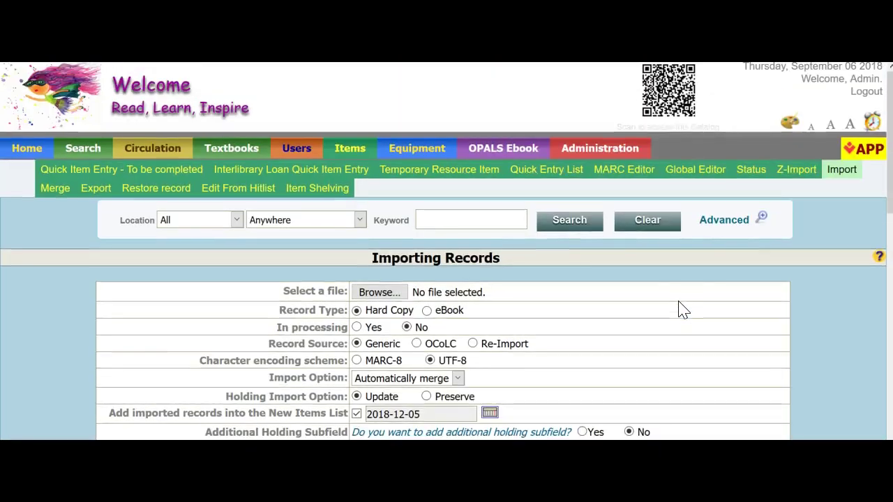
- Open the Item Acquisitions report for 2018-09-06 and scroll through its 48 holdings
click(616, 149)
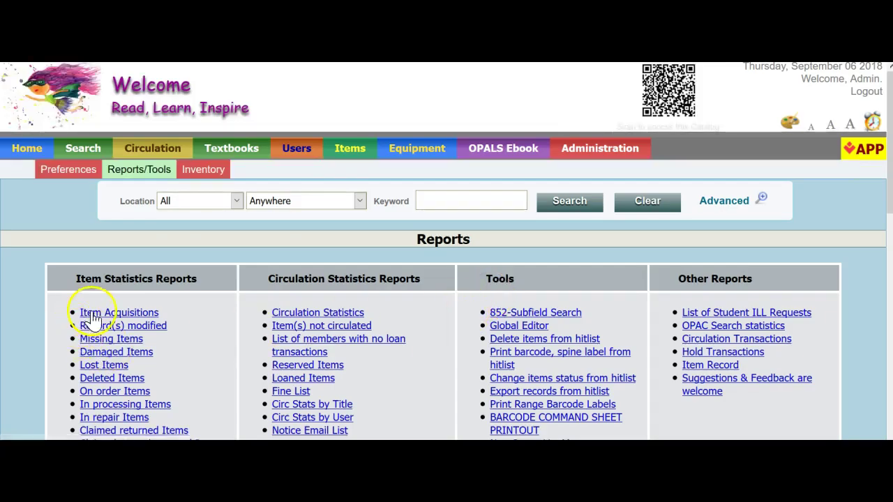
click(117, 317)
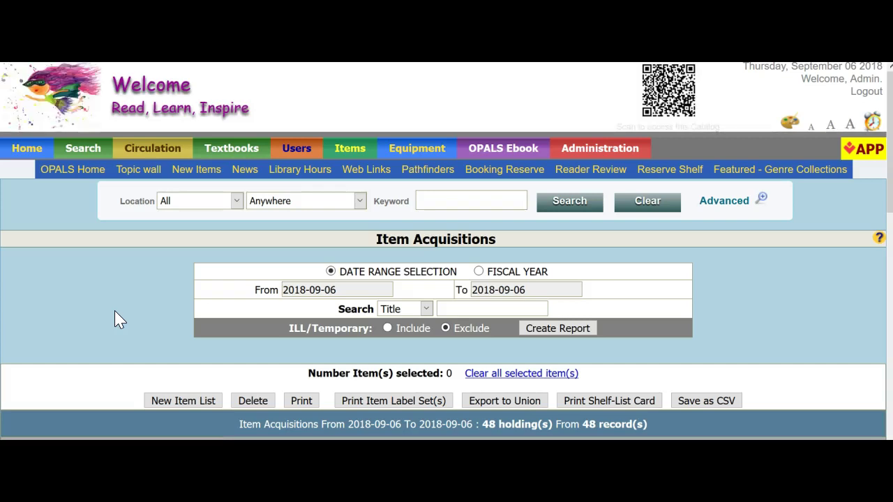
scroll(104, 251, down, 4)
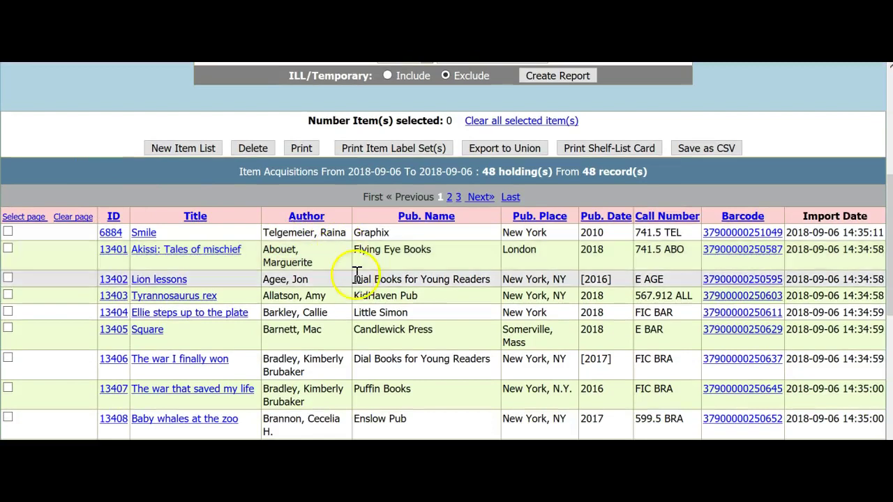
scroll(357, 272, up, 4)
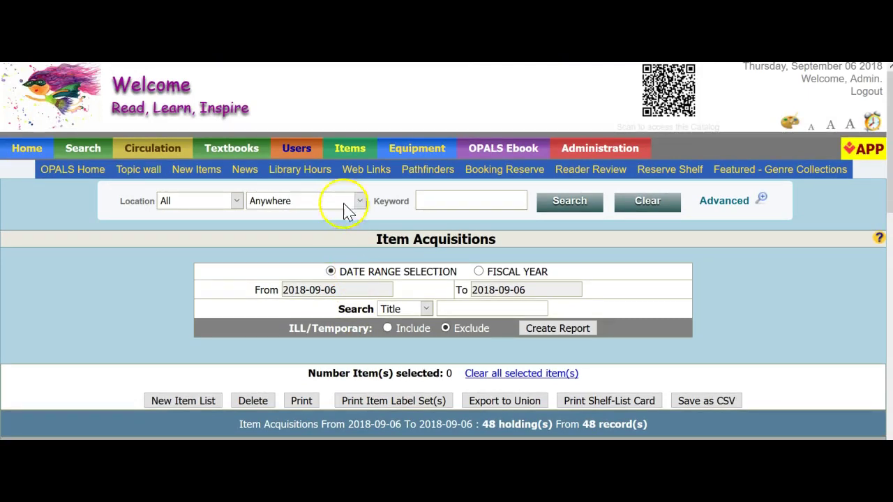
- Choose 76.mrc on the Import page and set In processing to Yes, keeping Hard Copy
click(349, 147)
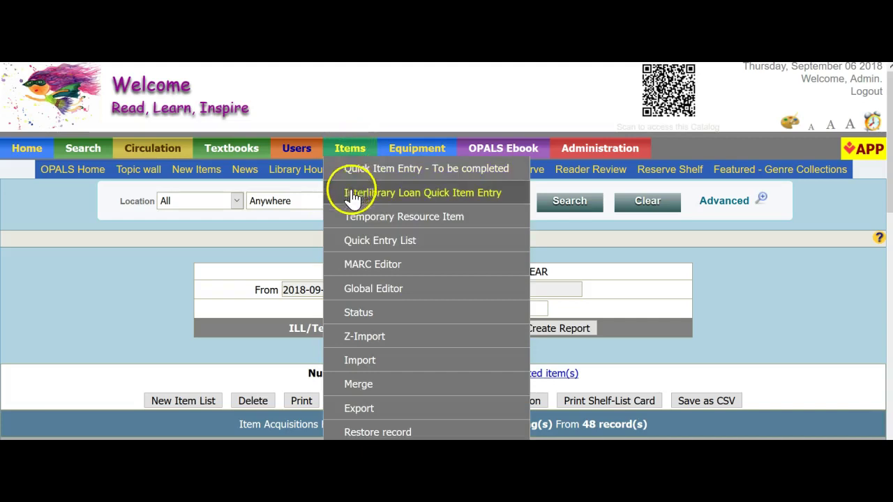
click(360, 363)
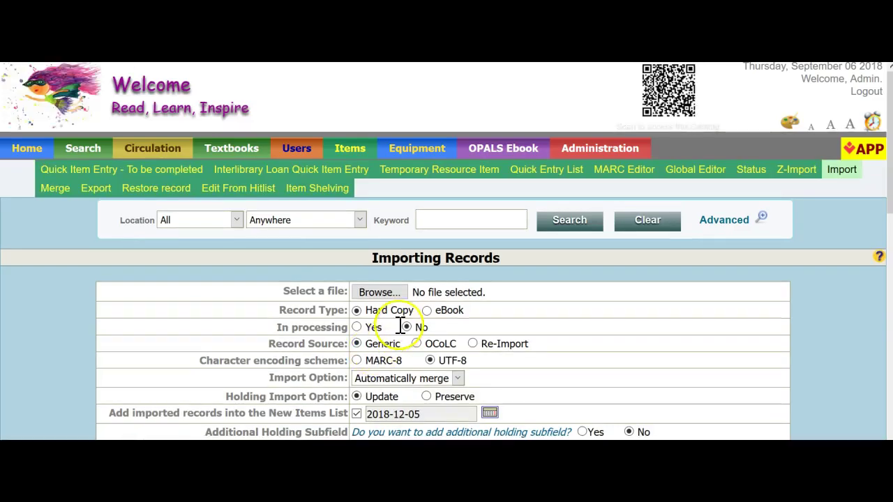
click(379, 292)
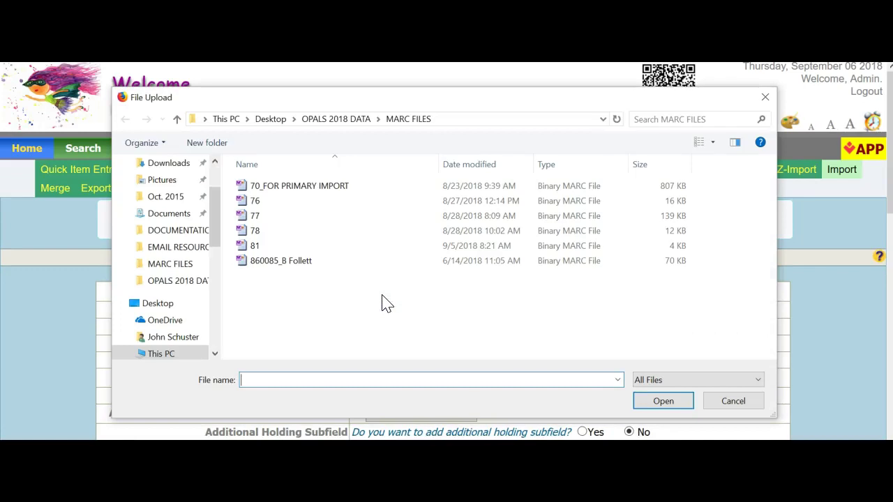
double_click(256, 204)
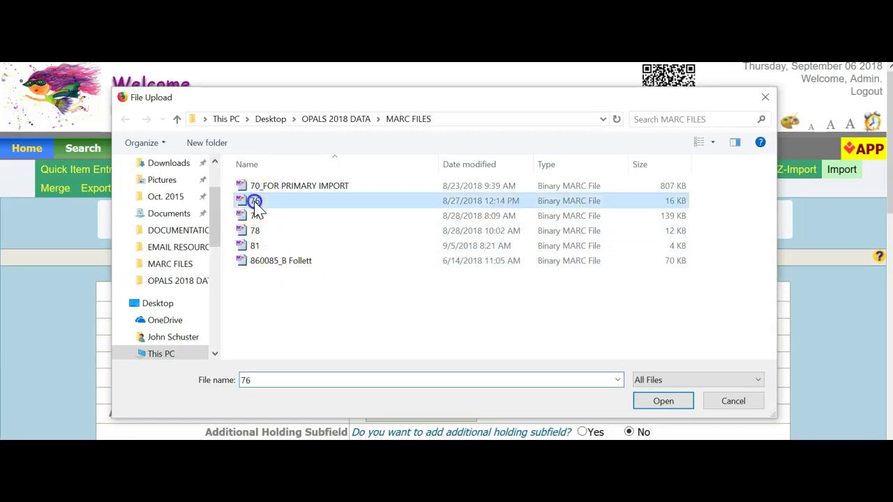
scroll(564, 273, down, 2)
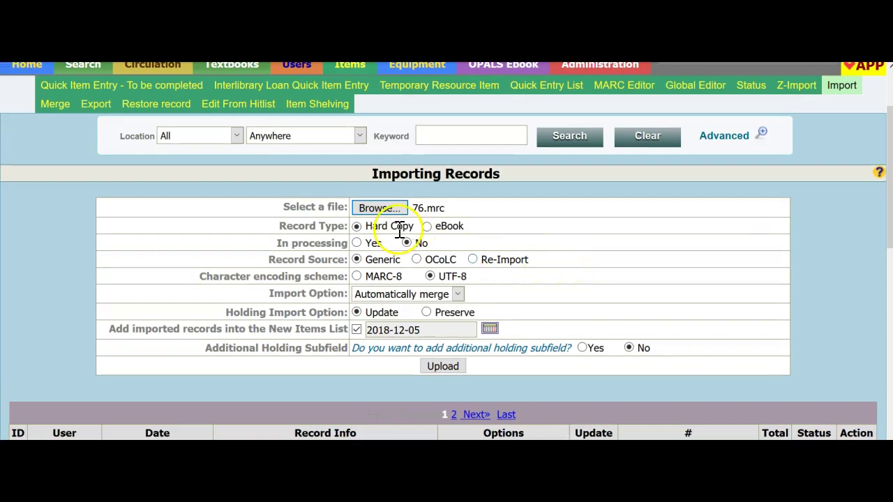
click(358, 243)
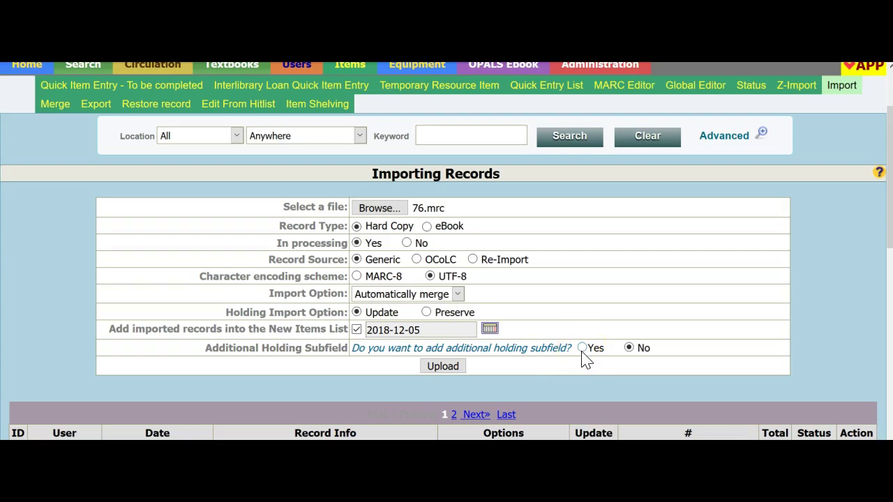
scroll(585, 354, down, 2)
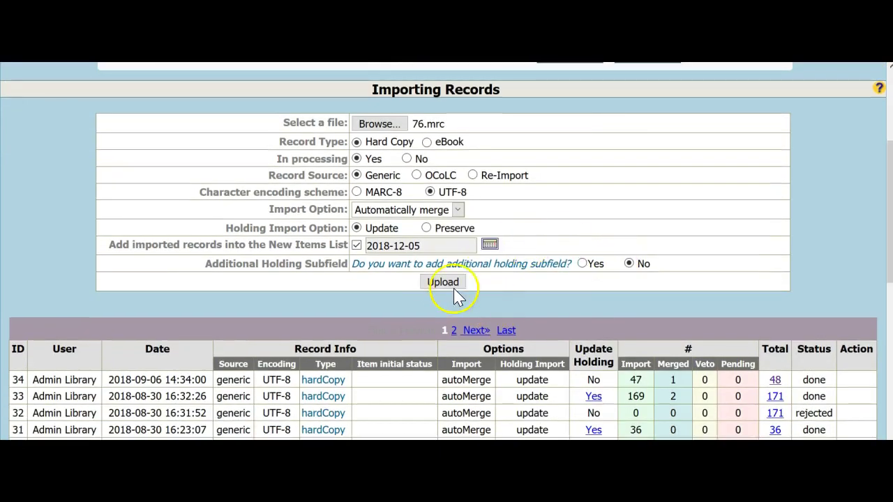
- Upload 76.mrc and accept the resulting batch 35
click(441, 282)
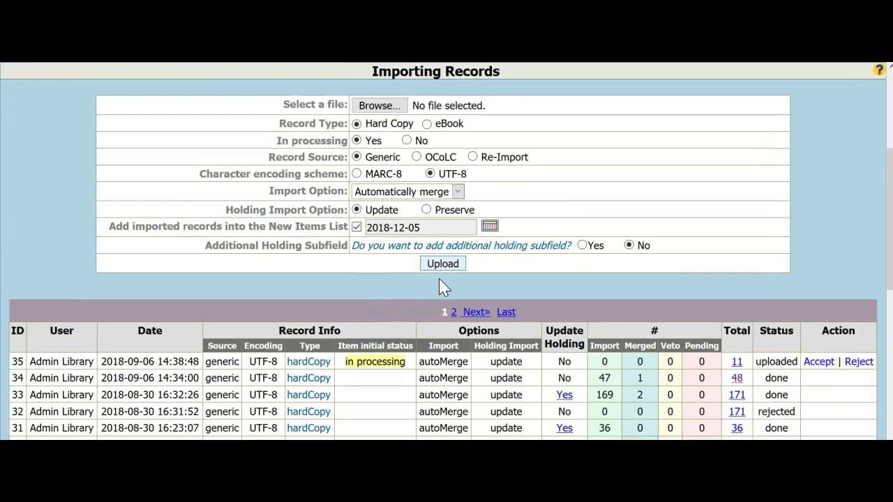
scroll(445, 288, down, 2)
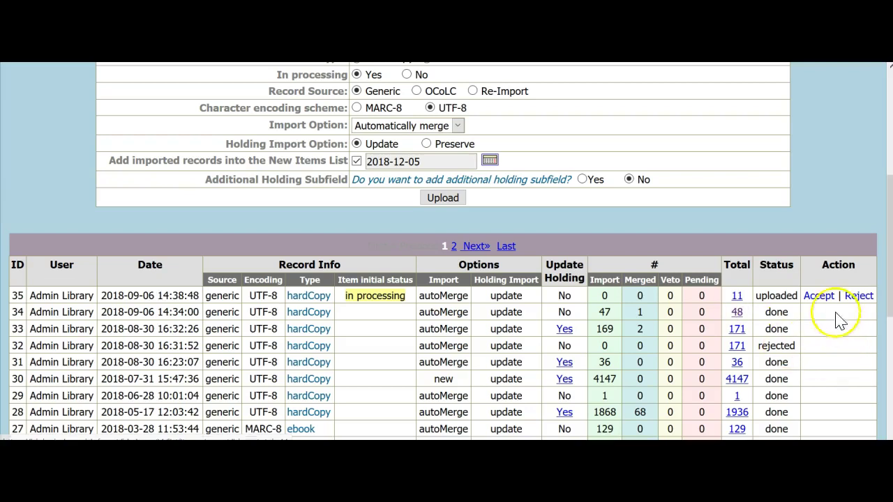
click(820, 296)
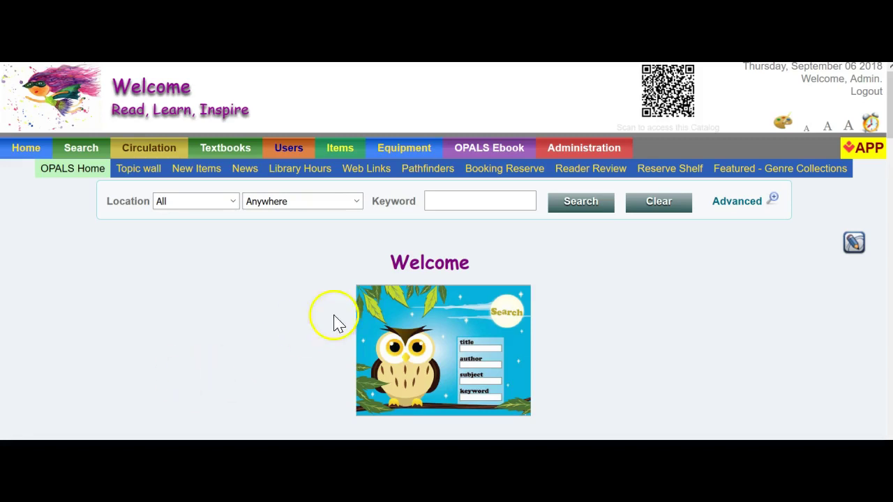
mouse_move(346, 143)
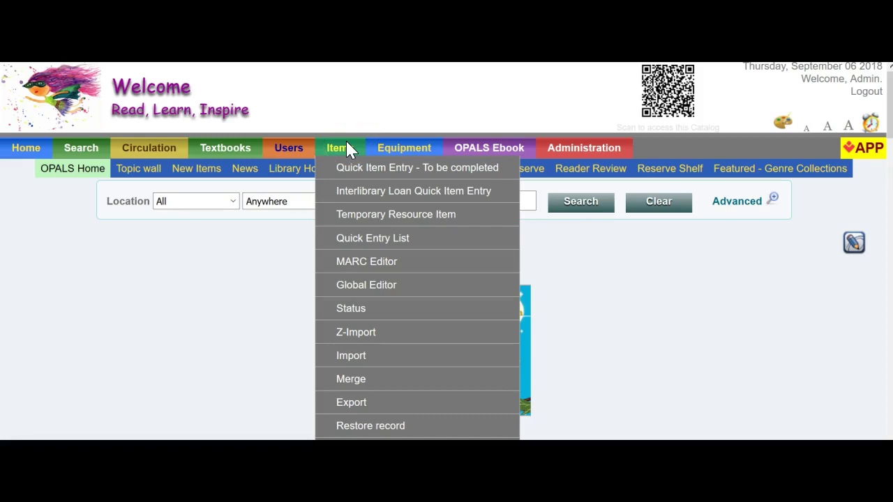
- Review batch 35's done status, 9 imported and 2 merged records, and Item initial status heading
click(355, 358)
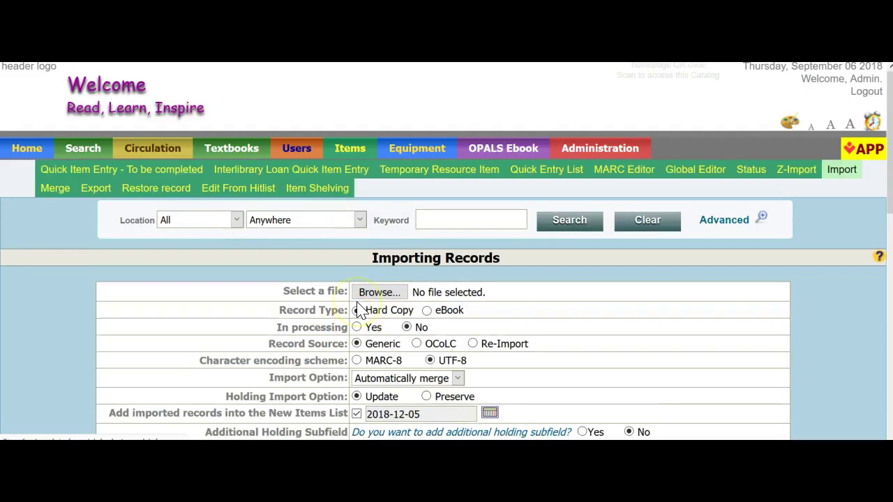
scroll(360, 308, down, 3)
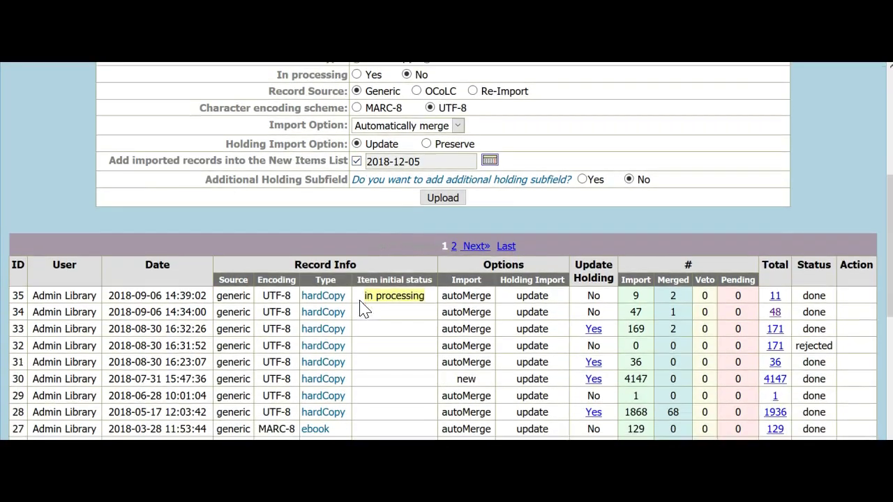
click(857, 314)
drag(857, 314, 803, 299)
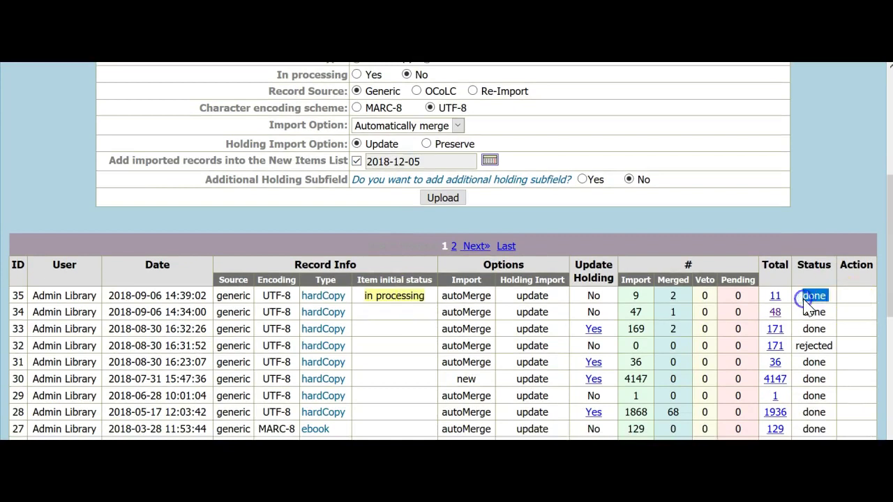
click(639, 300)
double_click(671, 299)
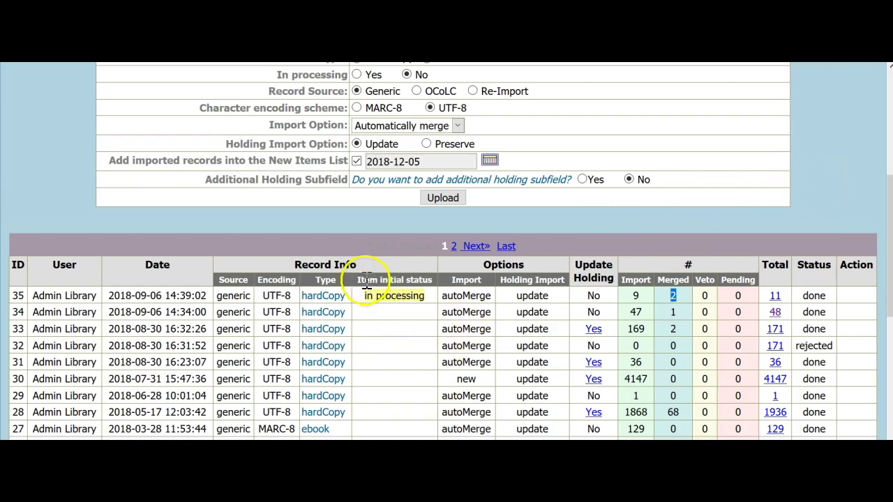
drag(357, 280, 434, 279)
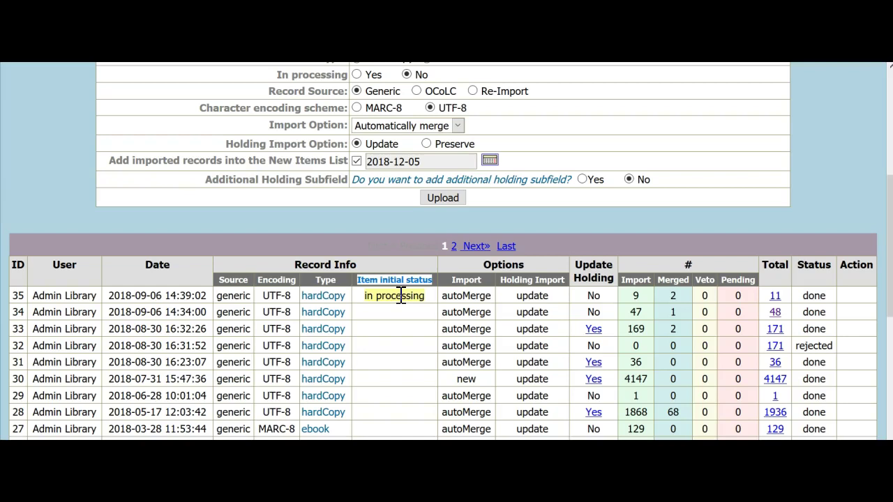
scroll(415, 343, up, 2)
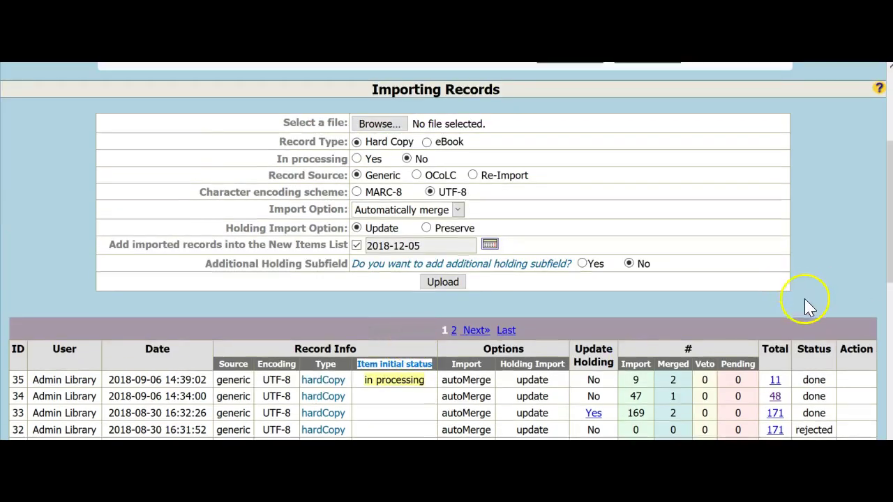
scroll(807, 306, up, 4)
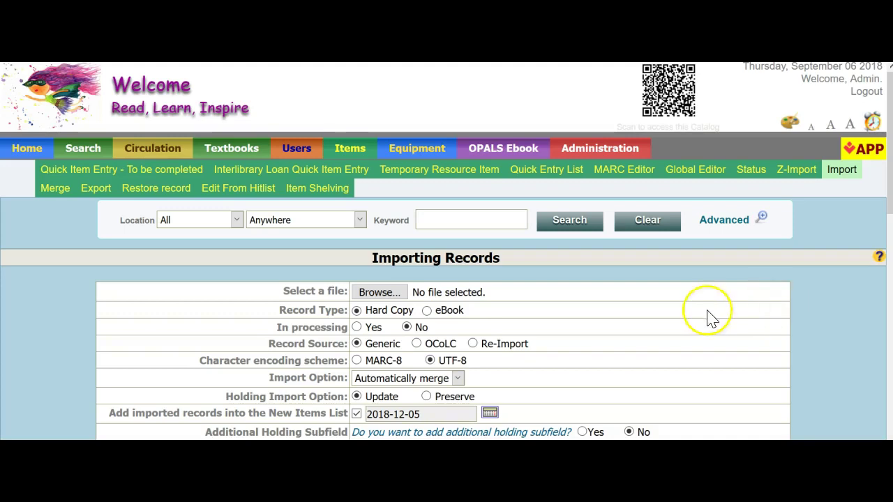
scroll(443, 328, down, 2)
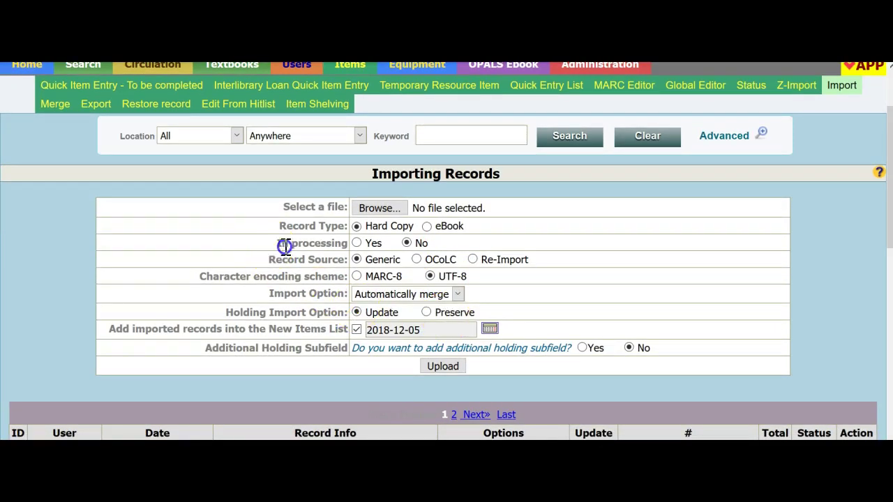
drag(282, 244, 345, 245)
click(329, 245)
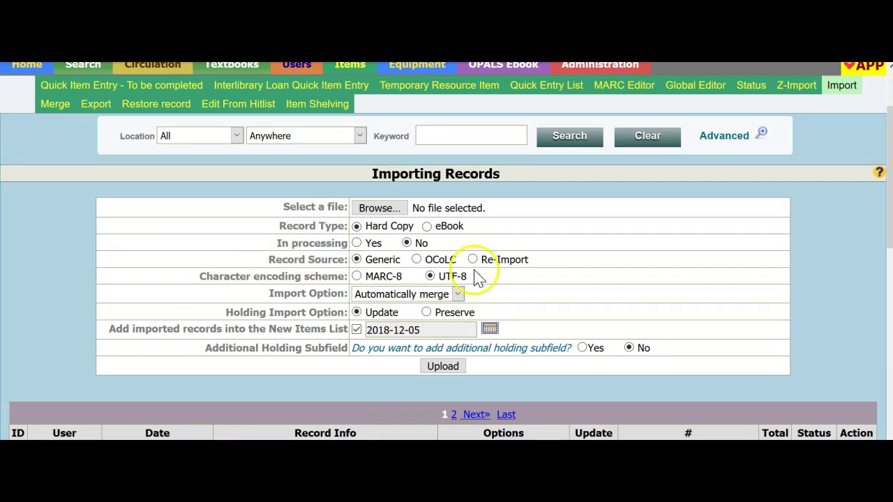
scroll(476, 274, up, 2)
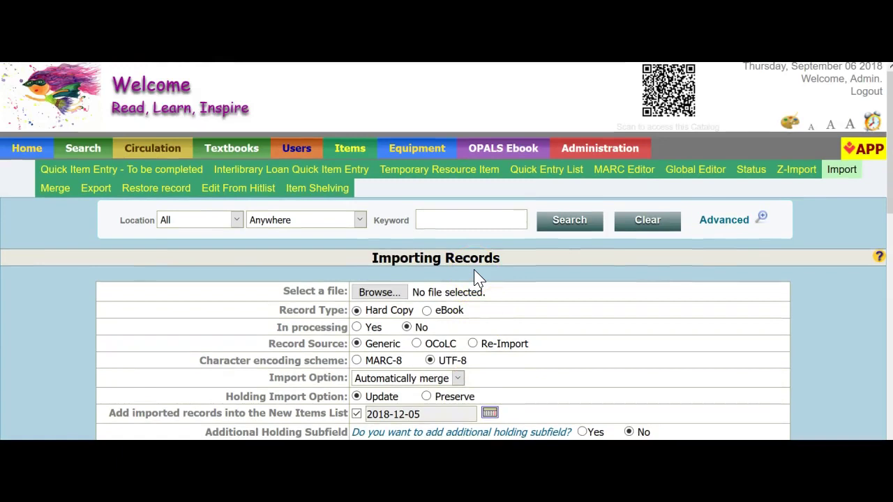
- Run a historical Processing Items Report for the range 2018-09-06 to 2018-09-06
click(606, 148)
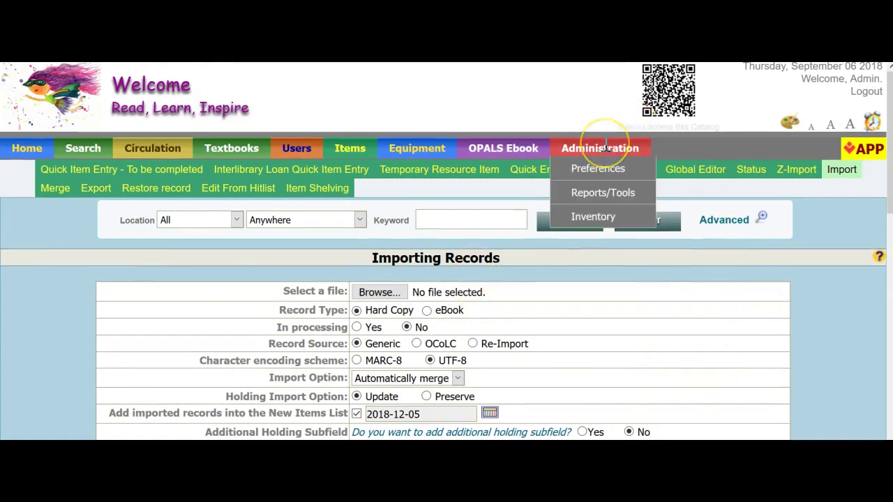
click(610, 194)
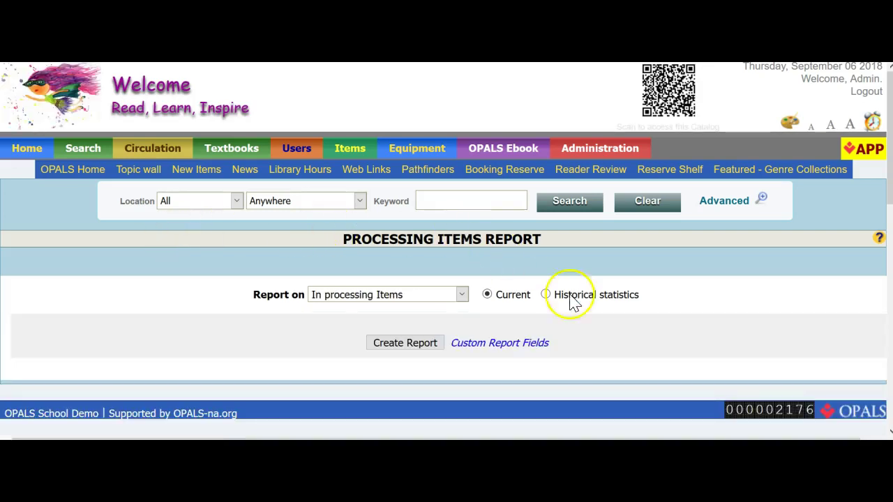
click(547, 296)
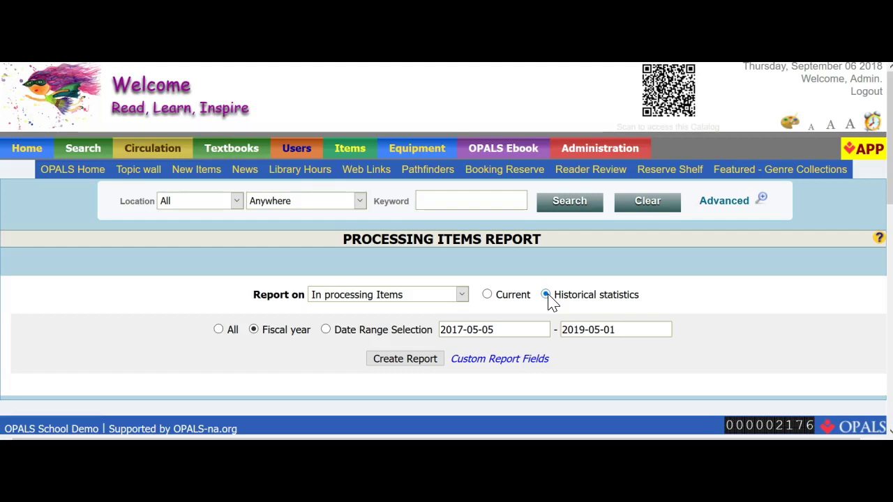
click(327, 331)
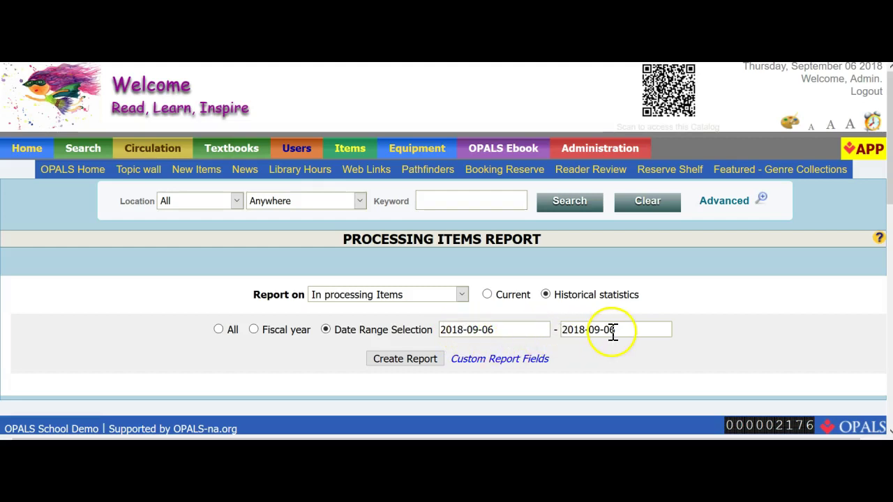
click(409, 360)
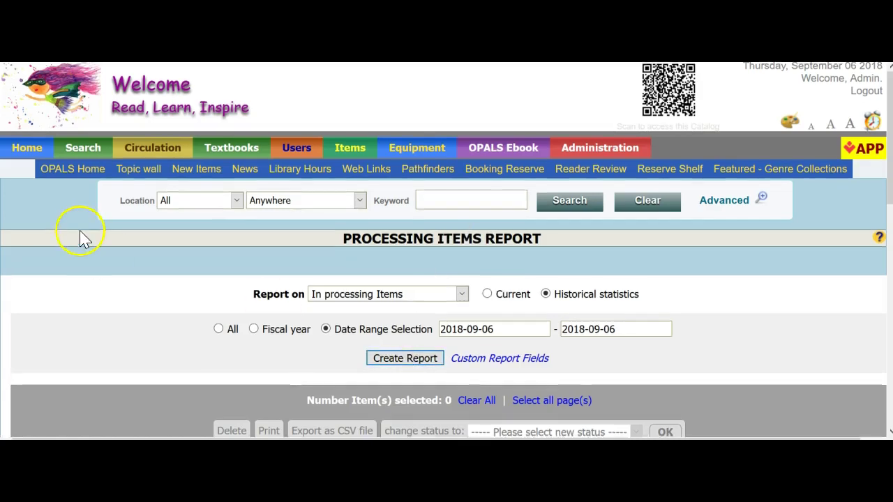
- Select all 9 report items and change their status to Active, confirming the change
scroll(80, 232, down, 3)
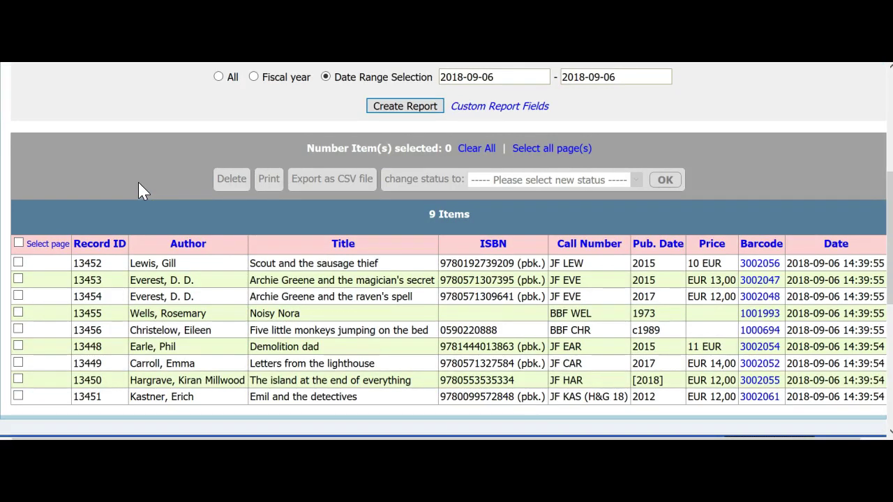
click(20, 244)
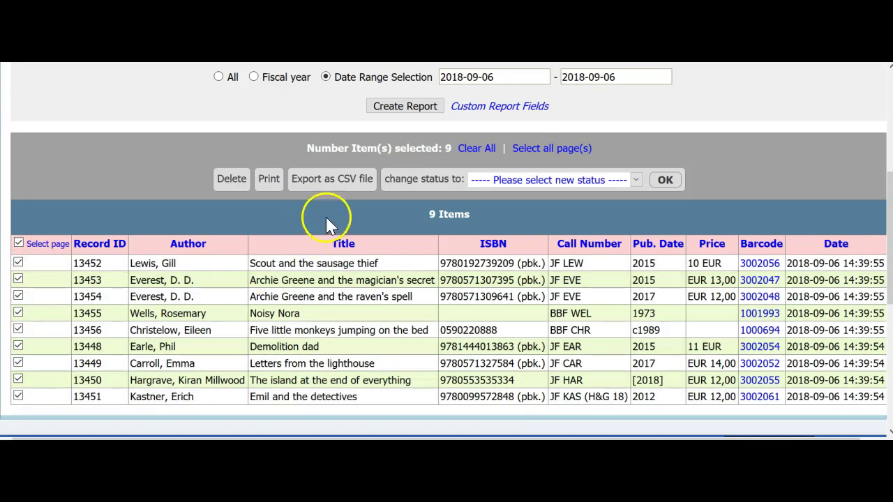
click(636, 180)
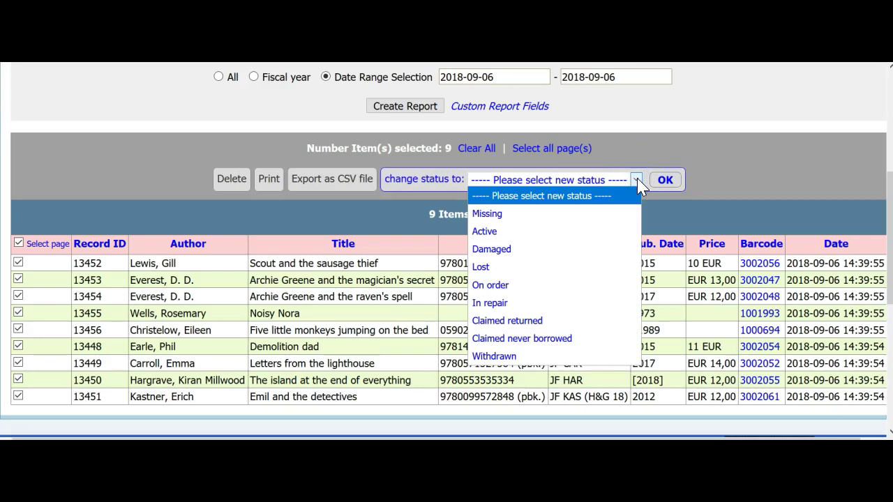
click(492, 231)
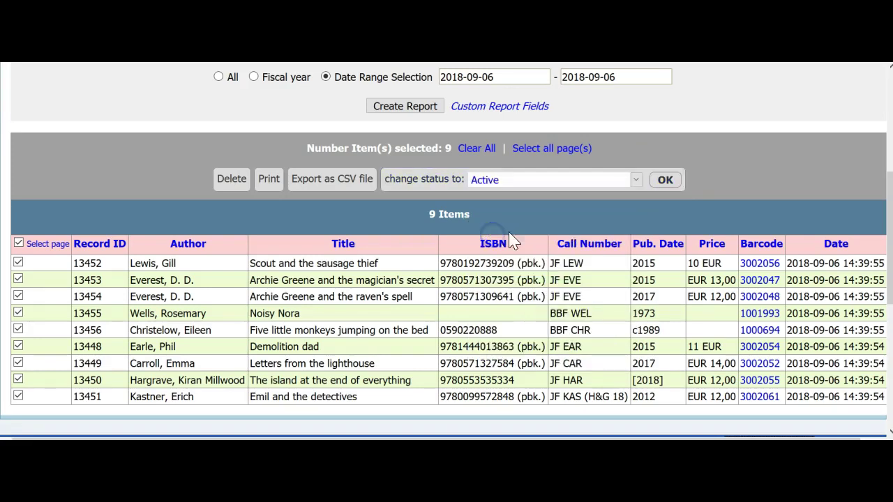
click(664, 180)
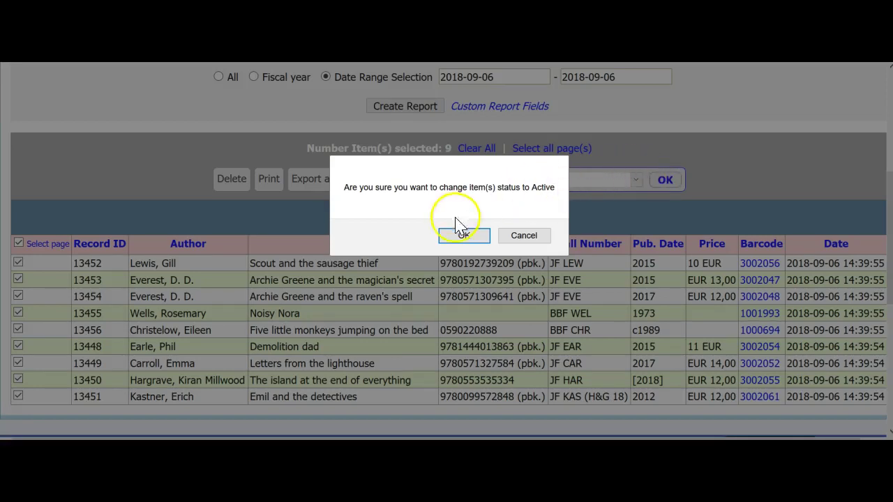
click(460, 238)
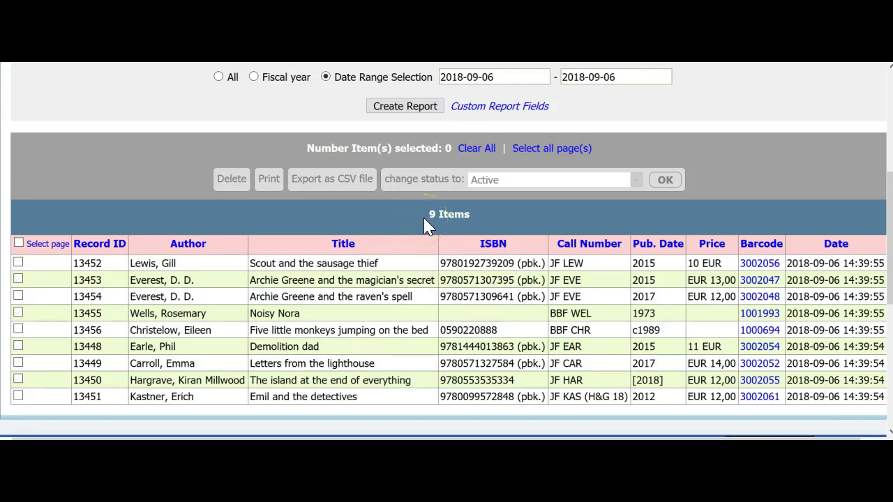
scroll(427, 225, up, 3)
- Open Importing Records from Items > Import and scroll through the import history table
scroll(430, 232, up, 1)
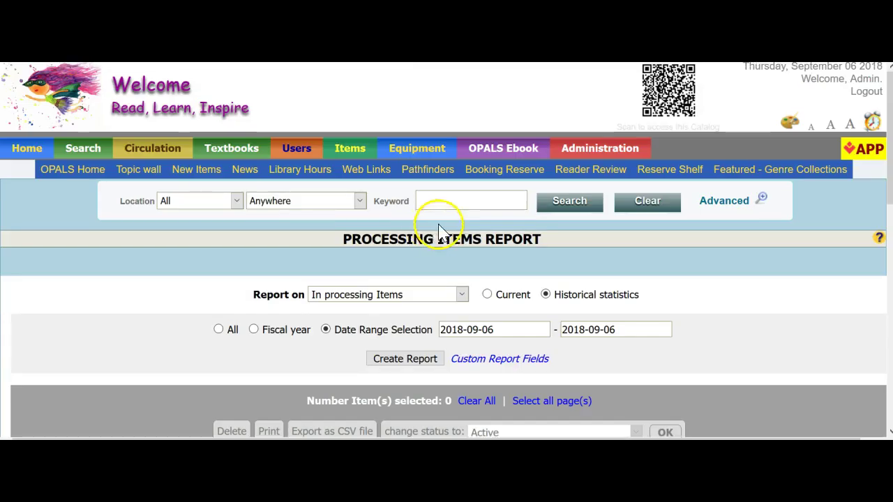
mouse_move(353, 148)
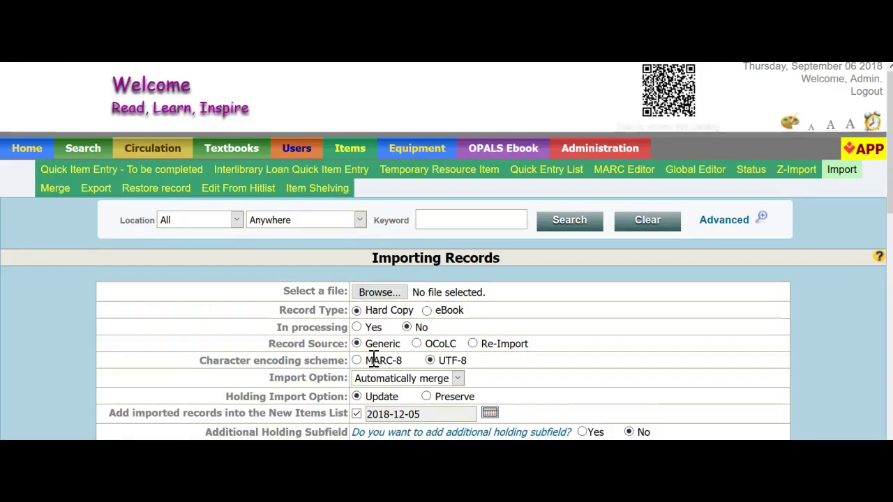
scroll(363, 297, down, 1)
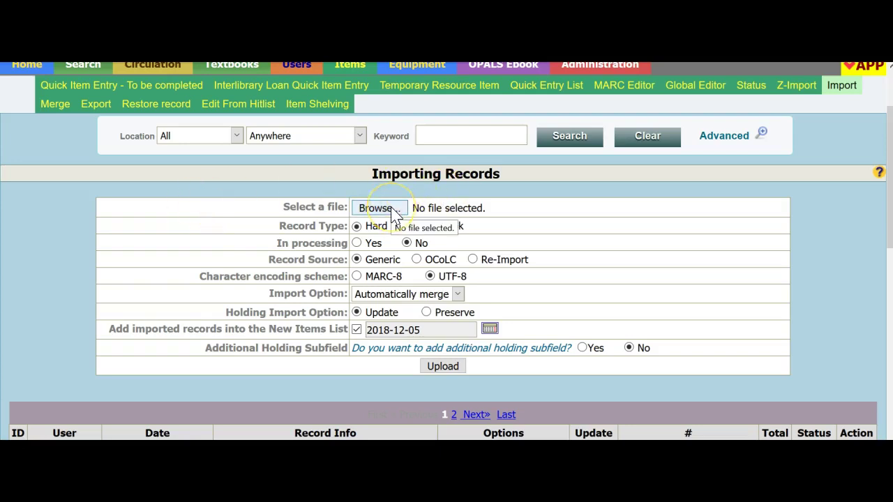
scroll(392, 209, down, 2)
scroll(746, 351, down, 2)
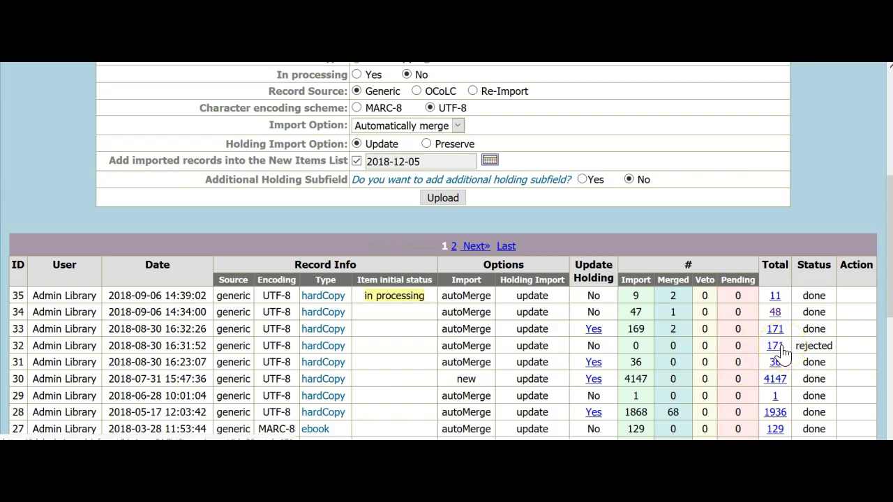
click(780, 334)
click(781, 337)
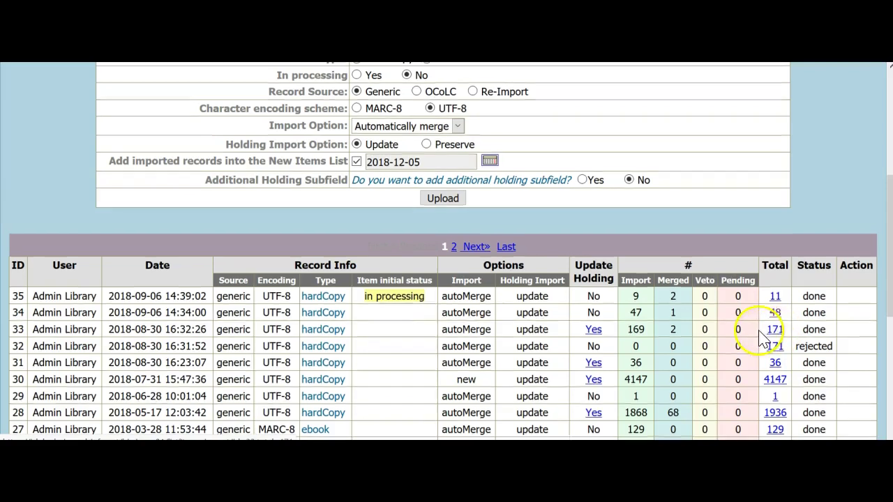
scroll(774, 335, up, 3)
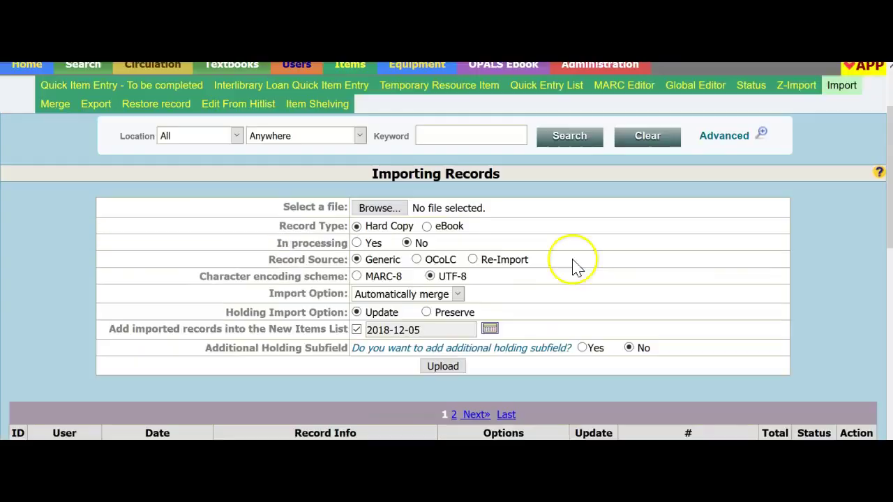
- Upload 78.mrc with Additional Holding Subfield set to Yes and subfield data JHS
click(377, 208)
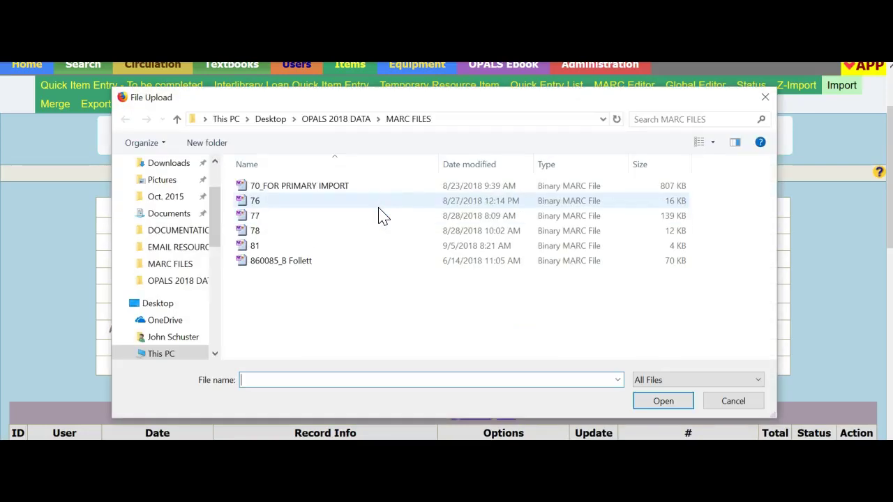
double_click(255, 232)
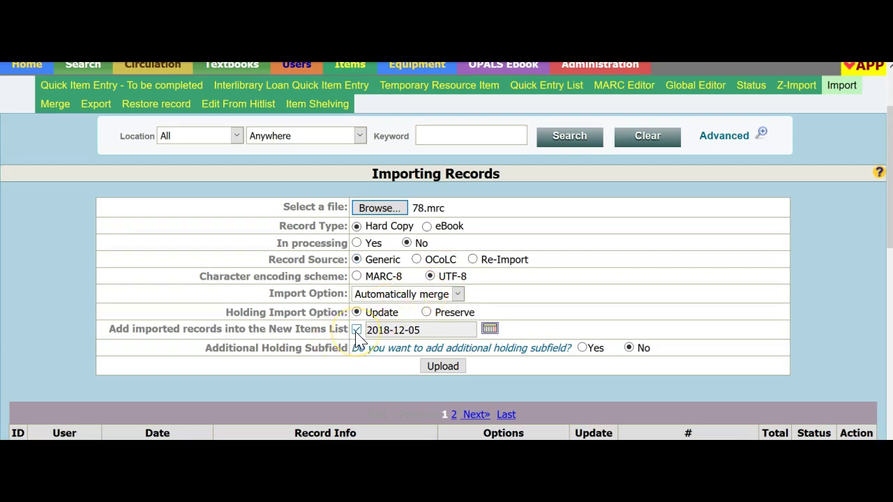
click(582, 348)
click(452, 370)
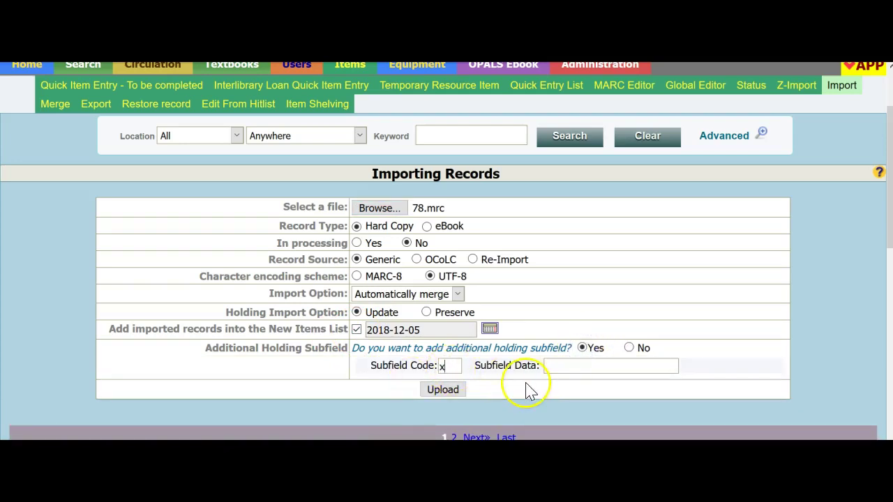
click(556, 365)
text(JHS)
click(451, 394)
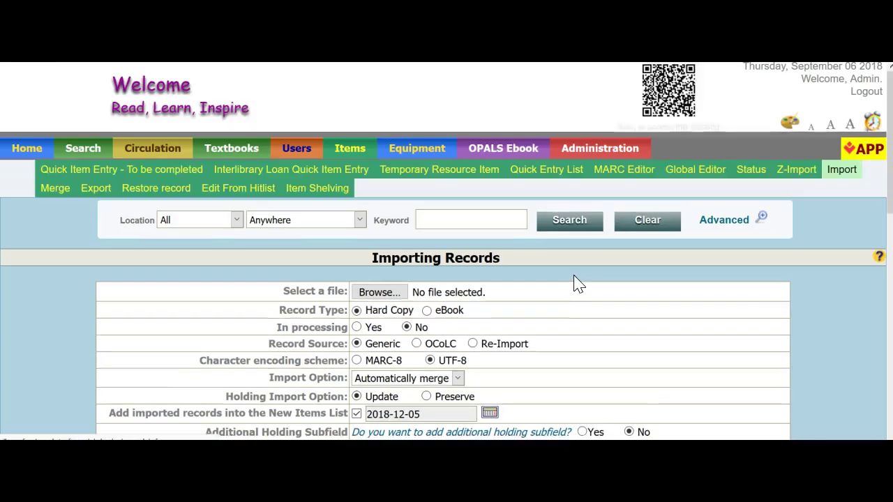
- Reject batch 36, the duplicate 11-record upload, from the top row of the import table
scroll(576, 283, down, 3)
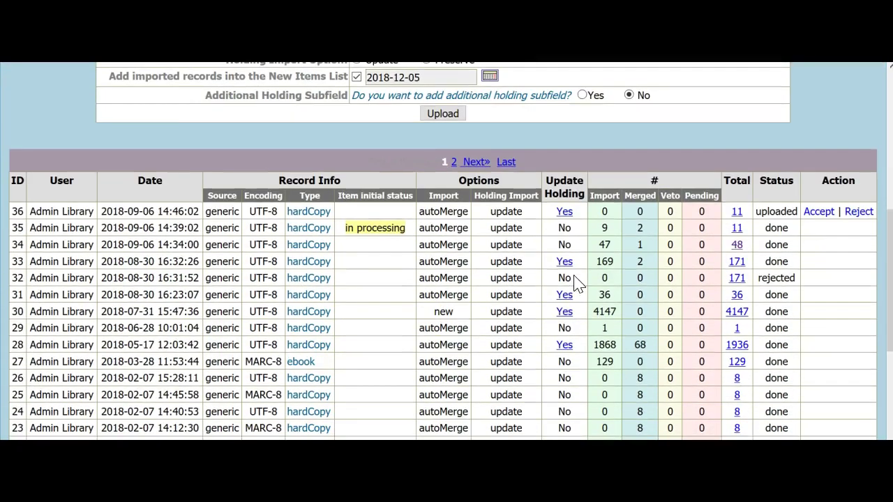
click(777, 213)
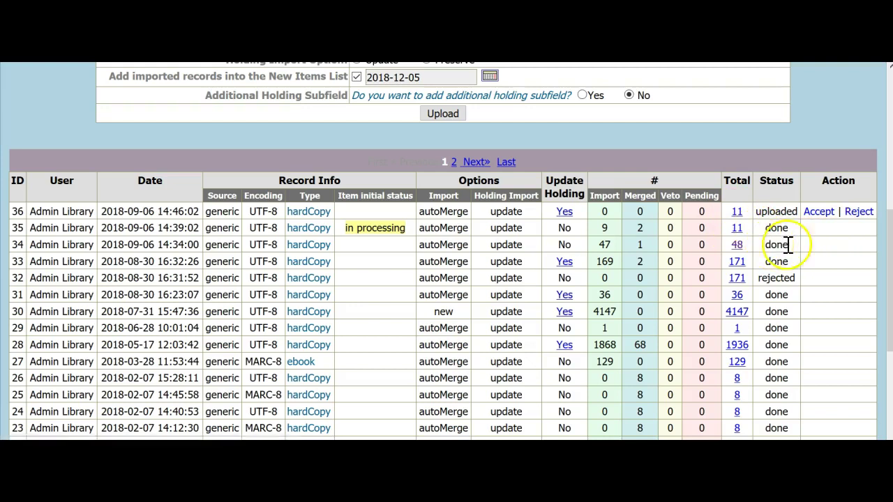
click(858, 213)
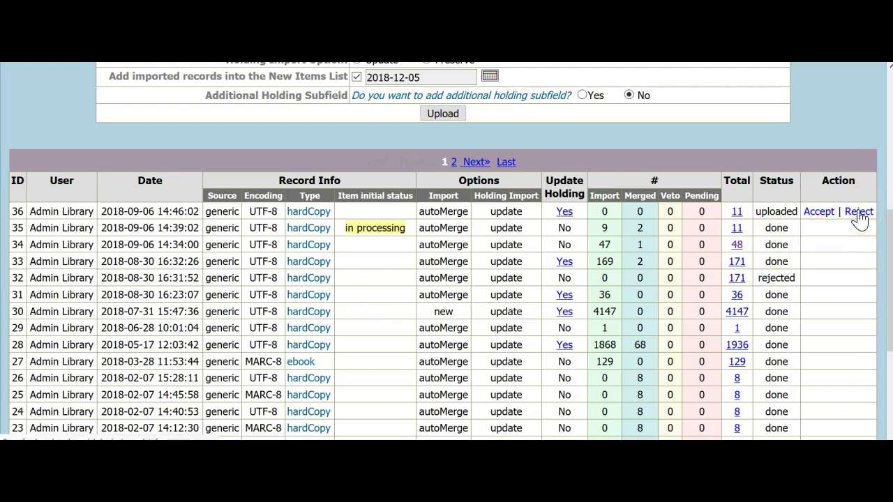
scroll(448, 189, up, 5)
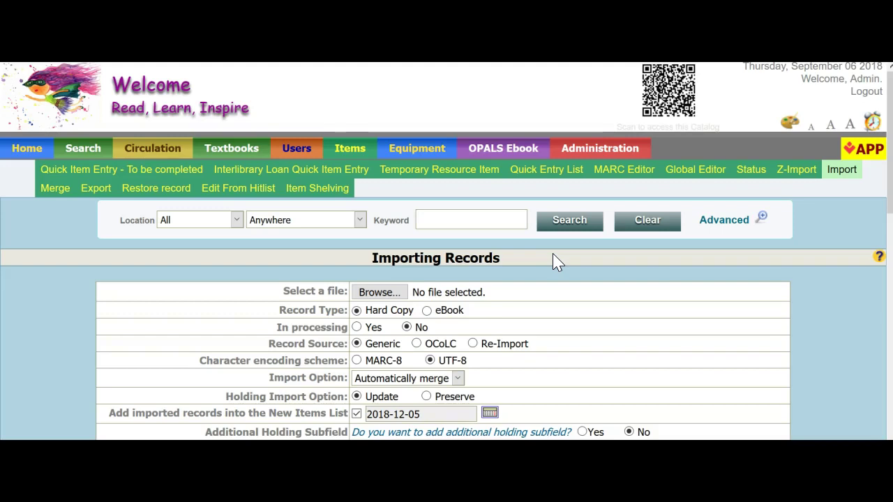
- Scroll through the Import – Records help article's steps and return to its Contents section
scroll(556, 262, down, 3)
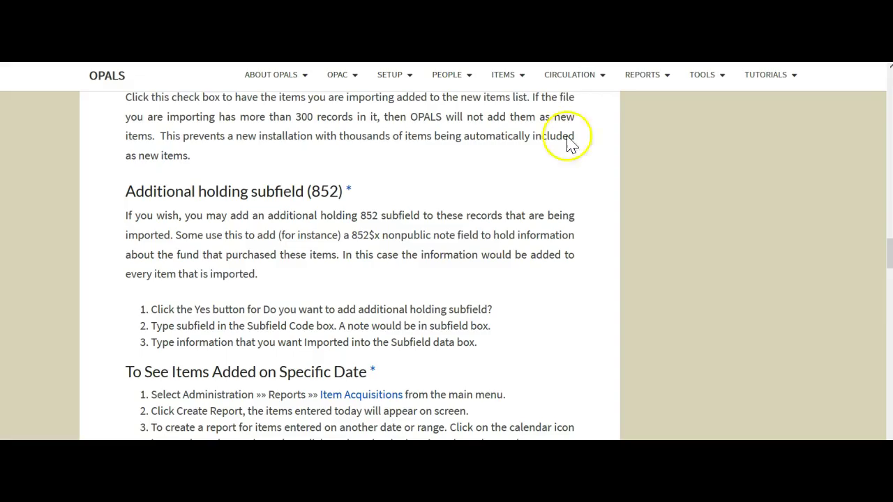
scroll(427, 279, up, 10)
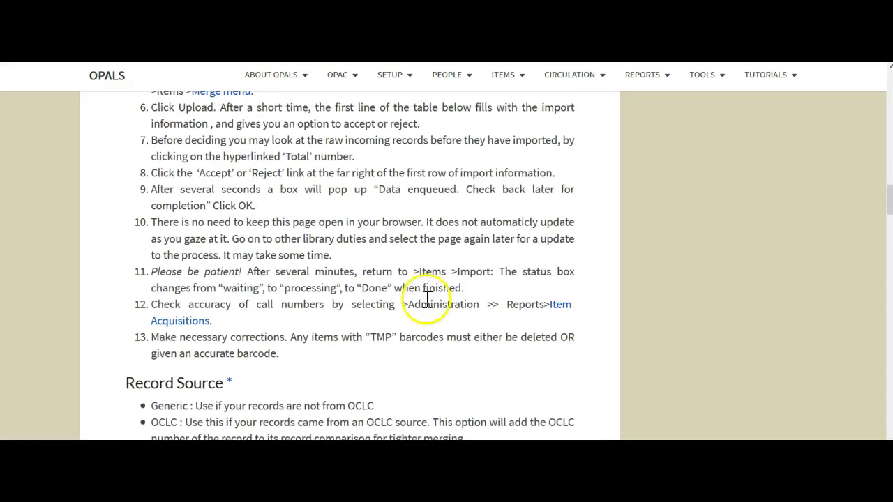
scroll(430, 296, up, 1)
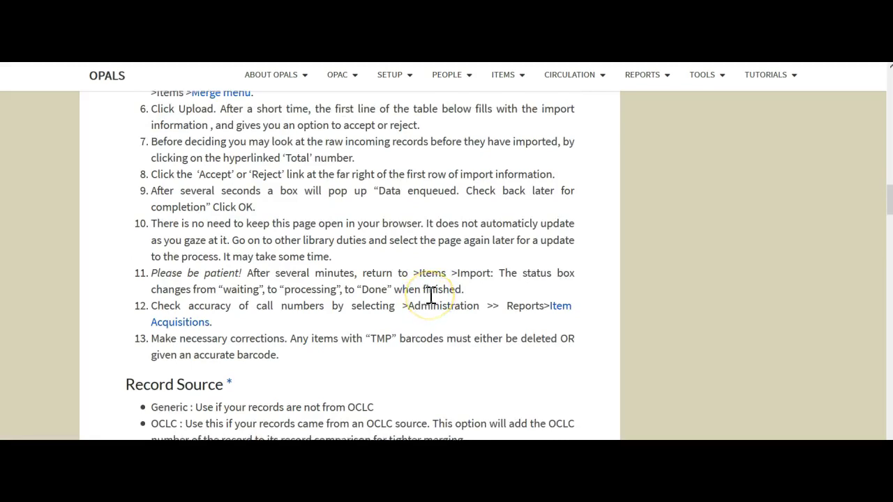
scroll(433, 296, up, 10)
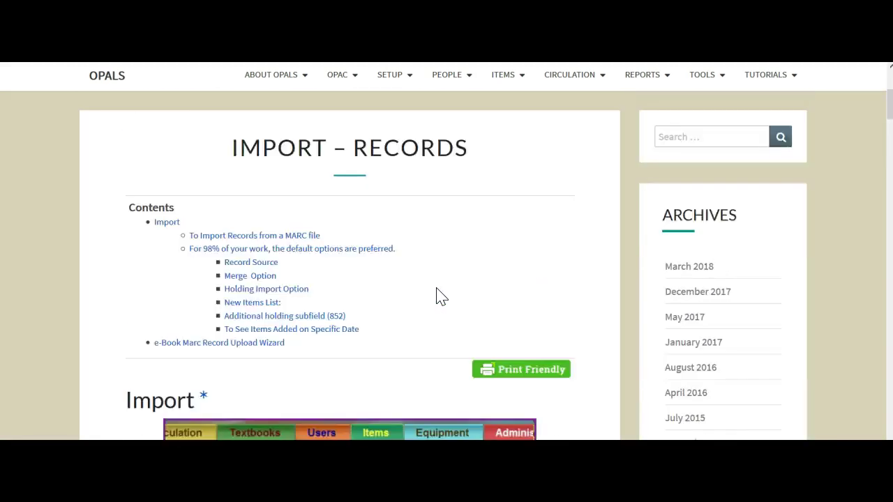
scroll(436, 296, up, 3)
click(456, 315)
scroll(459, 314, down, 2)
scroll(459, 313, up, 2)
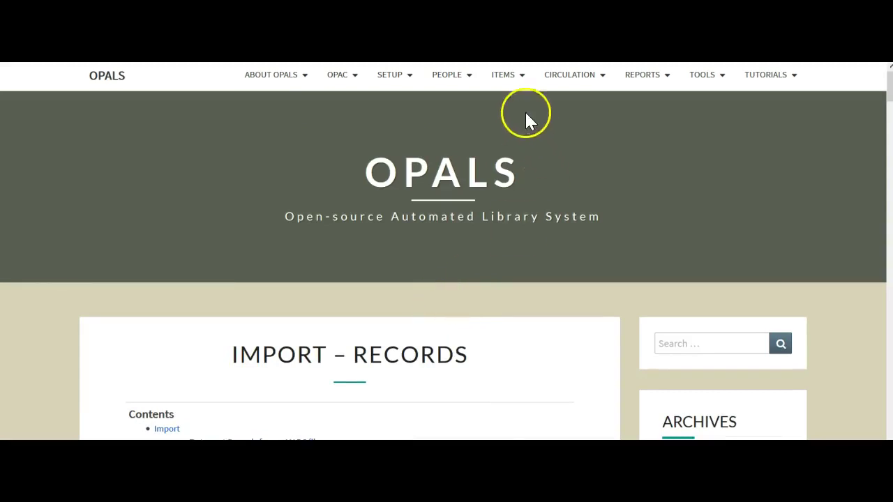
mouse_move(512, 84)
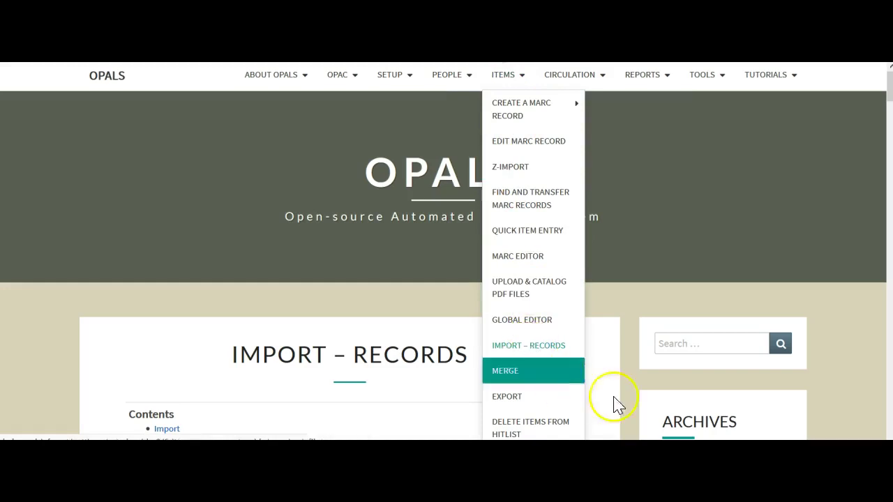
scroll(586, 282, down, 2)
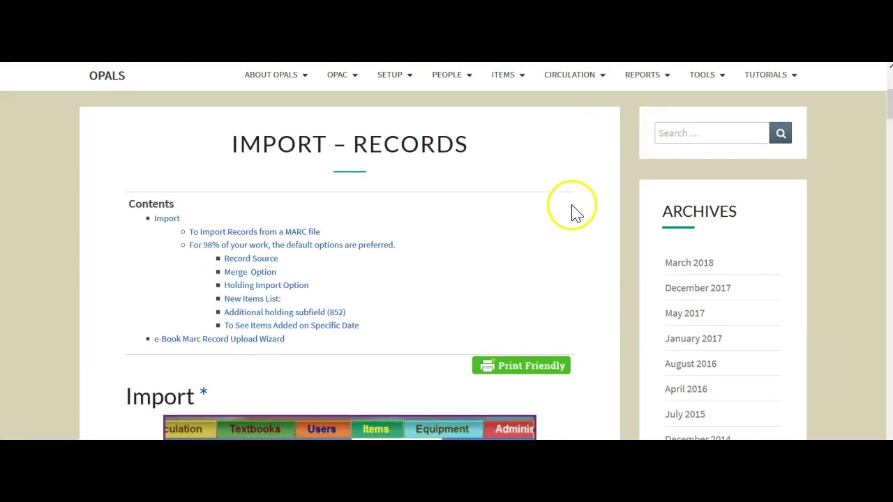
scroll(598, 222, down, 2)
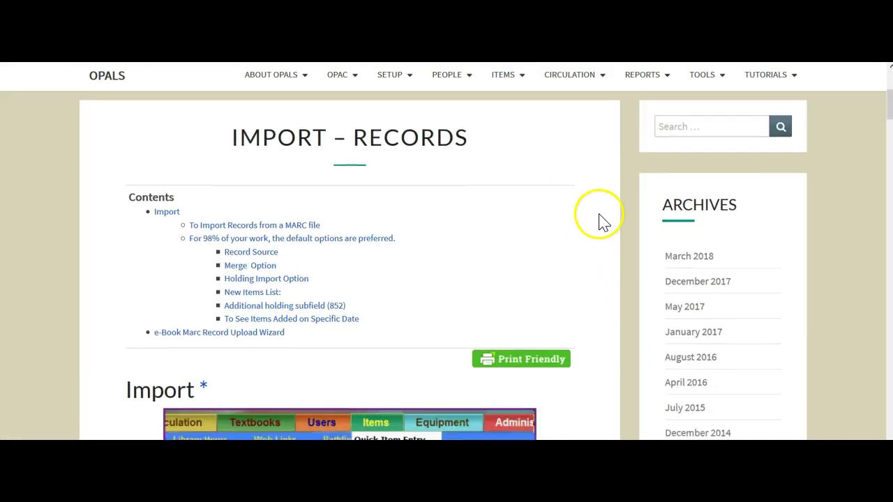